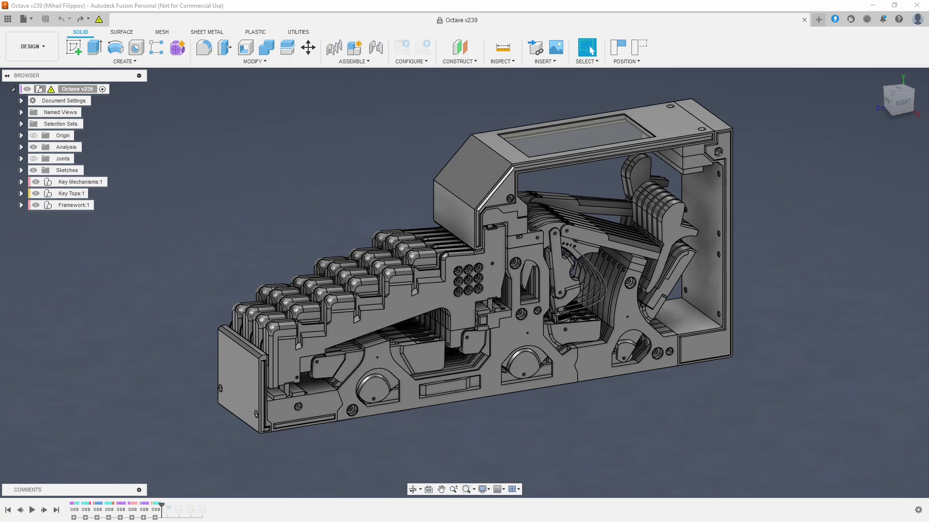
Step: Examine the whole octave assembly from the side, front corner and above
middle_click_drag(642, 451, 617, 451, "shift")
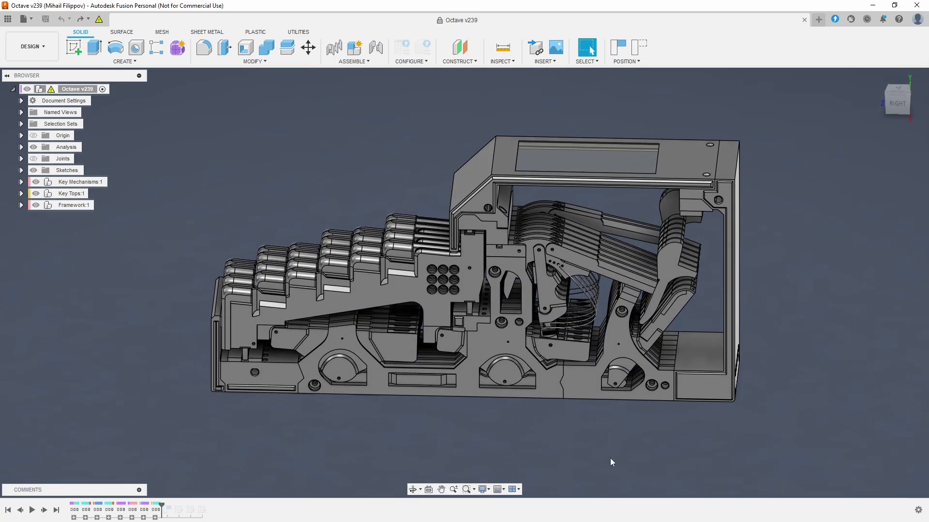
middle_click_drag(610, 458, 652, 459, "shift")
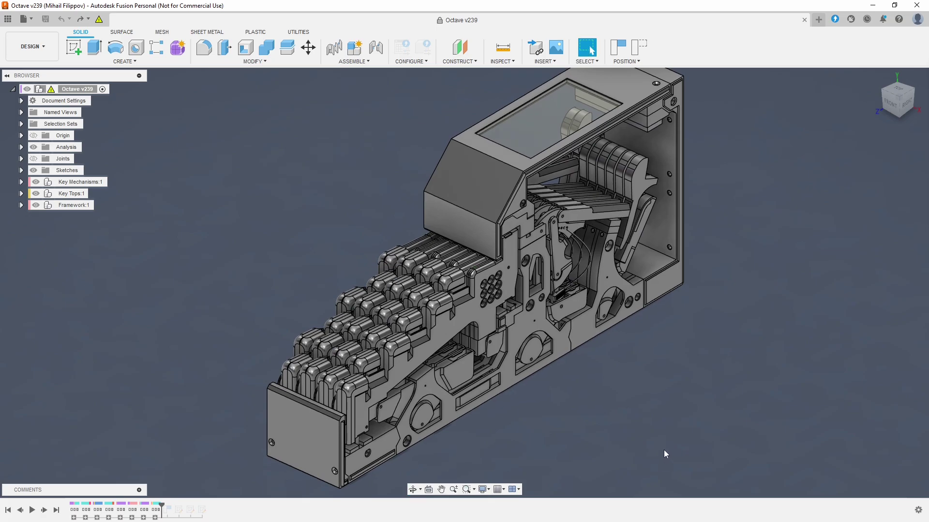
middle_click_drag(662, 446, 642, 434, "shift")
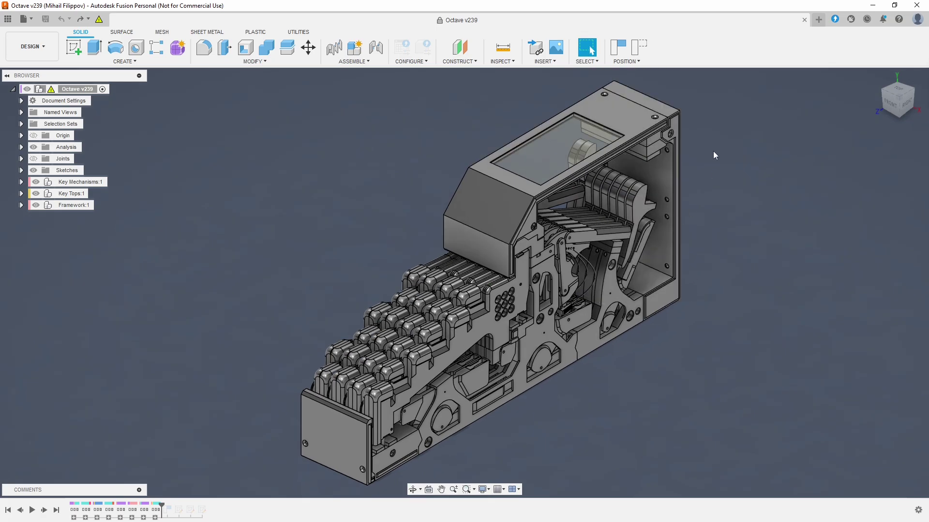
key("F5")
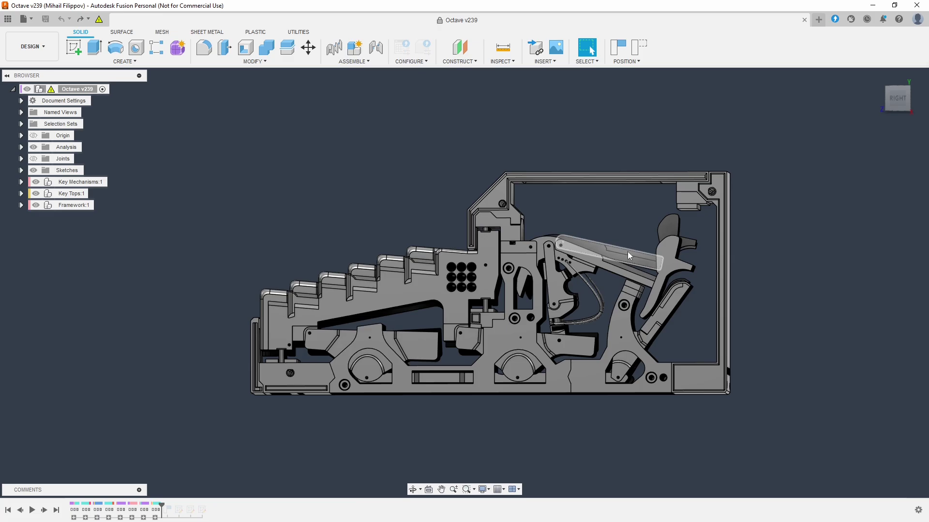
middle_click_drag(564, 205, 608, 249, "shift")
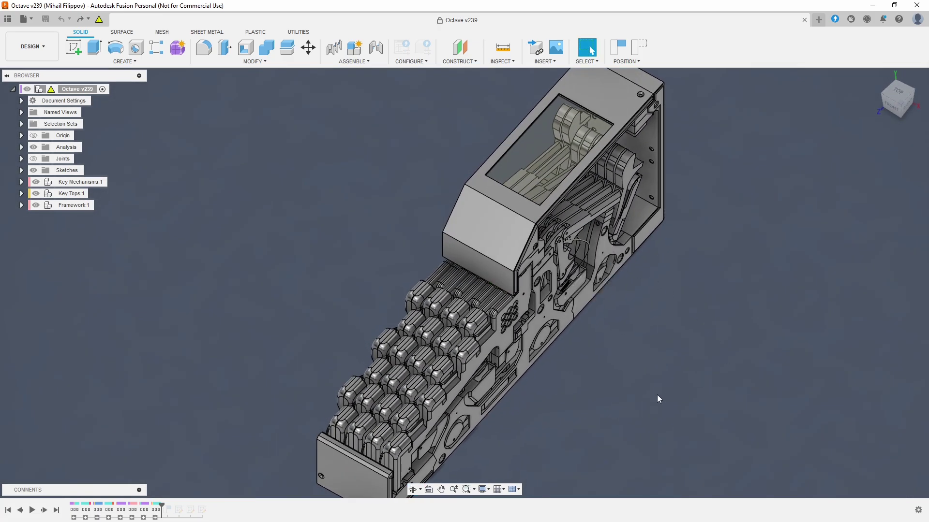
Step: Select the top plexiglass panel to examine the window over the mechanism, and clear the selection
scroll(543, 177, "up", 3)
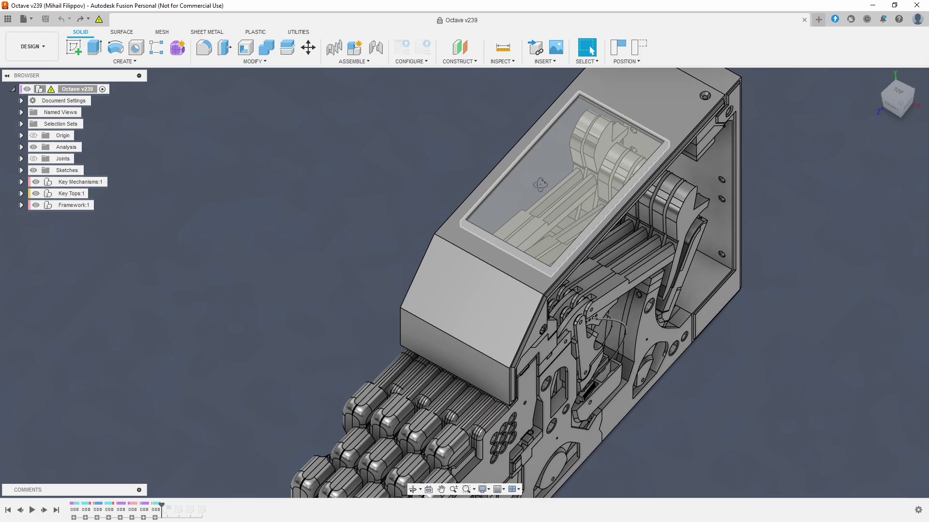
middle_click_drag(540, 184, 560, 191, "shift")
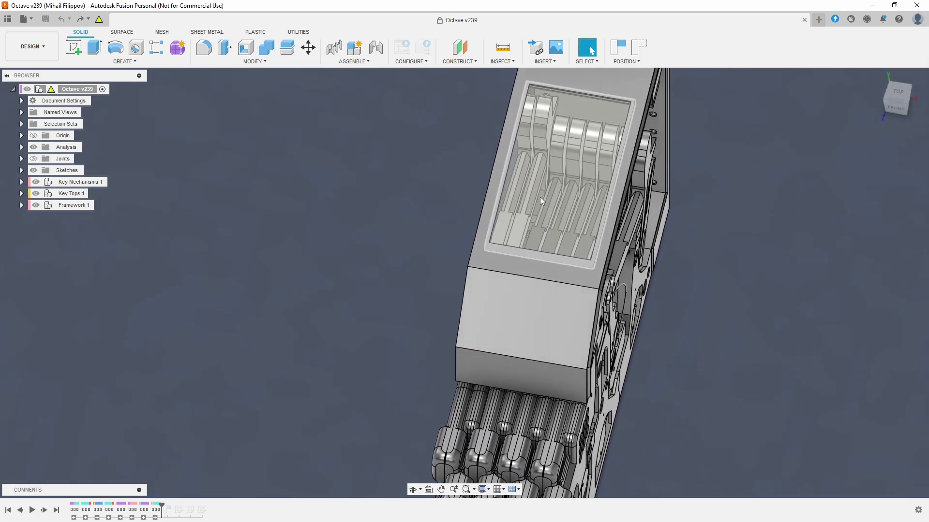
left_click(541, 186)
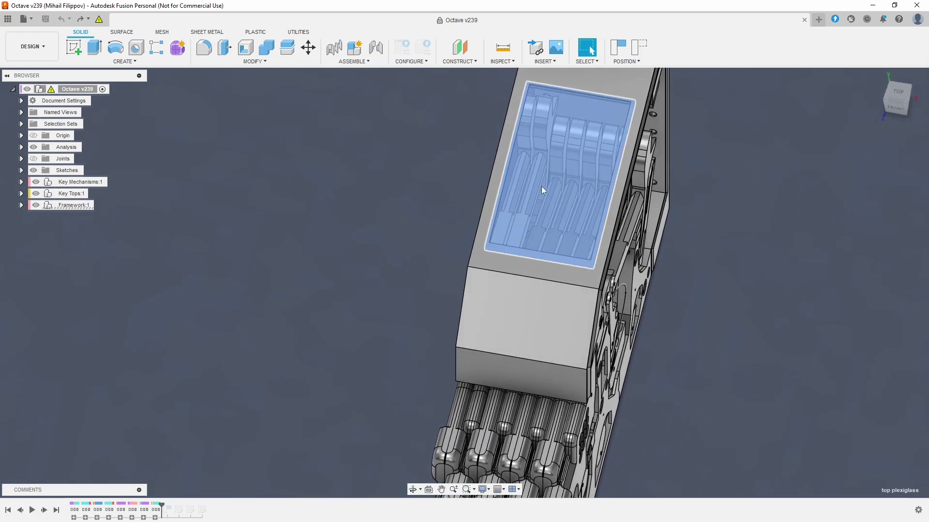
left_click(377, 314)
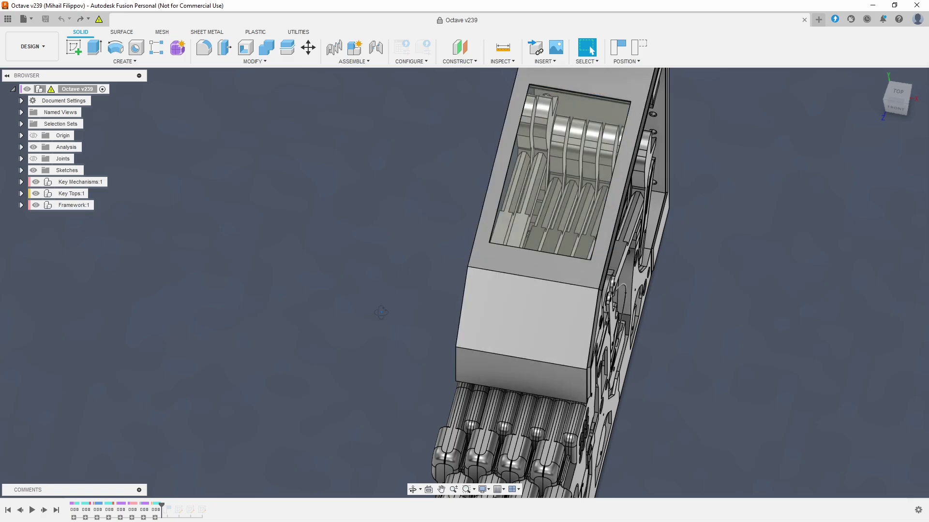
Step: Select the two interlocking side plate bodies of the framework to point them out, and clear the selection
middle_click_drag(376, 315, 330, 285, "shift")
scroll(504, 112, "down", 5)
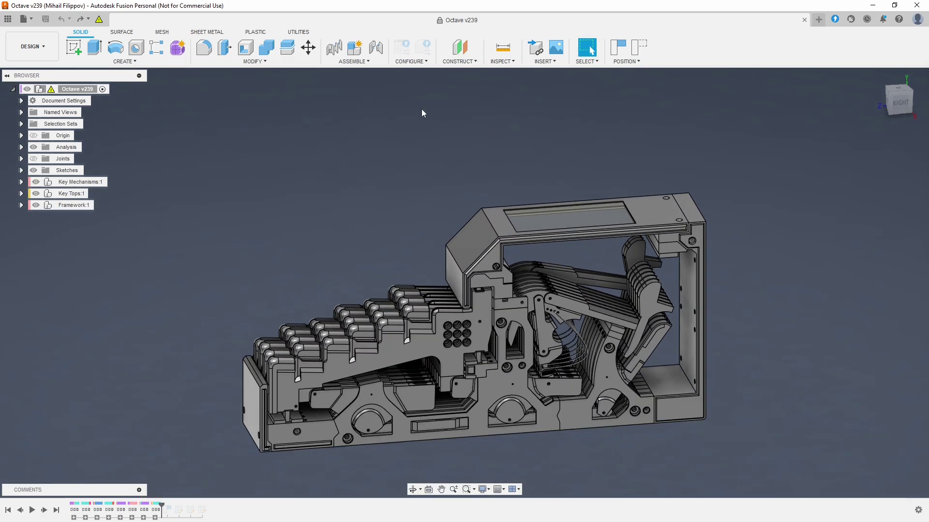
middle_click_drag(422, 113, 454, 443, "shift")
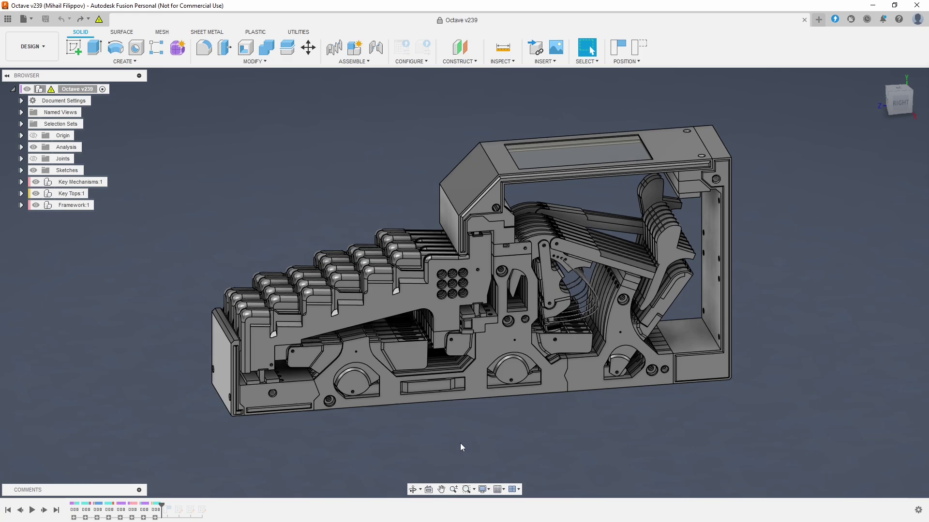
scroll(460, 442, "up", 2)
left_click(567, 347)
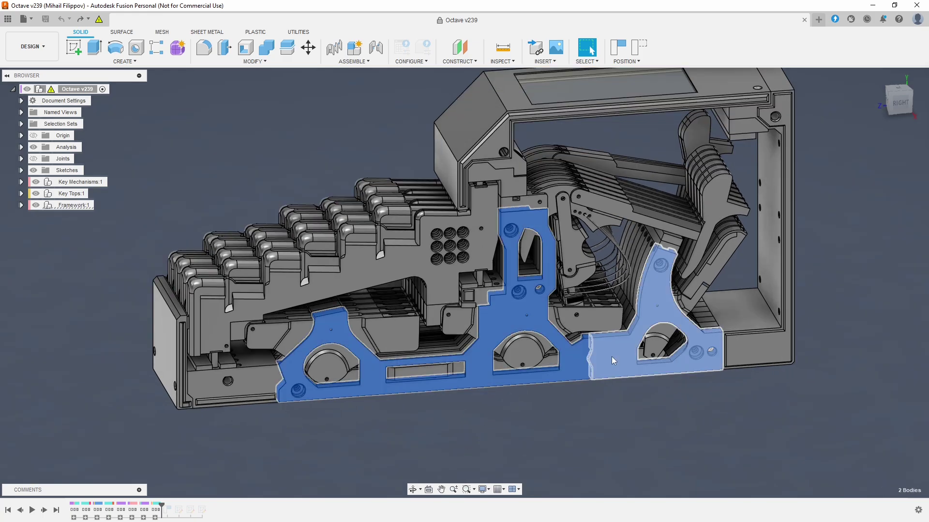
left_click(594, 426)
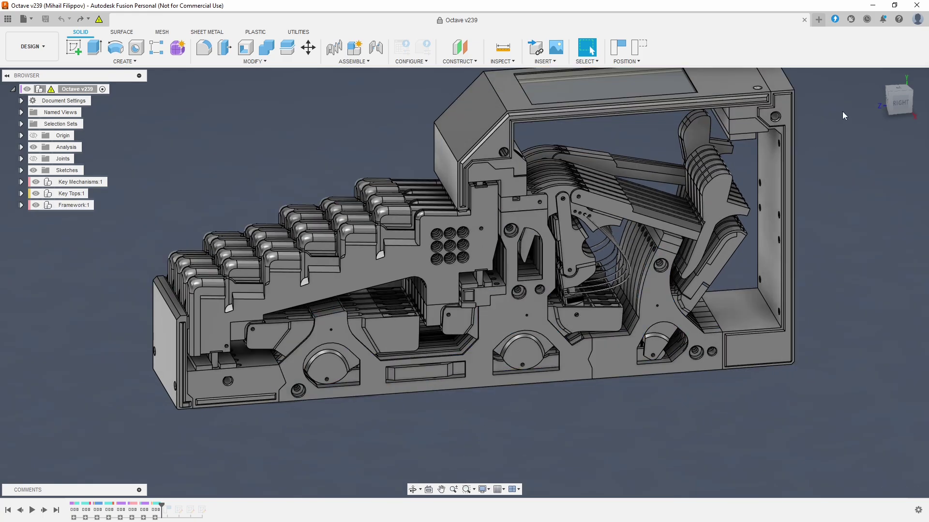
Step: Mark five holes along the side of the frame with pen dots in the upper housing, side plates and base, and clear the marks
left_click(876, 76)
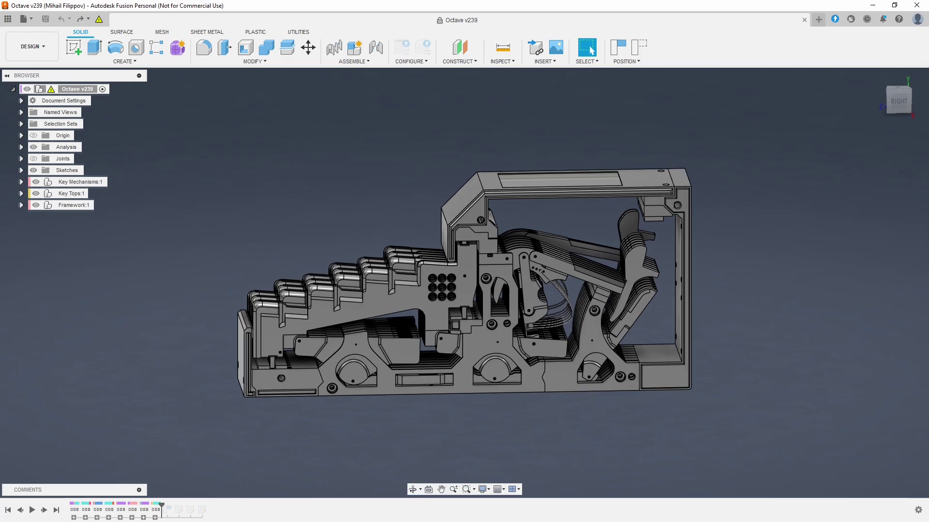
left_click(677, 204)
left_click(480, 216, "ctrl")
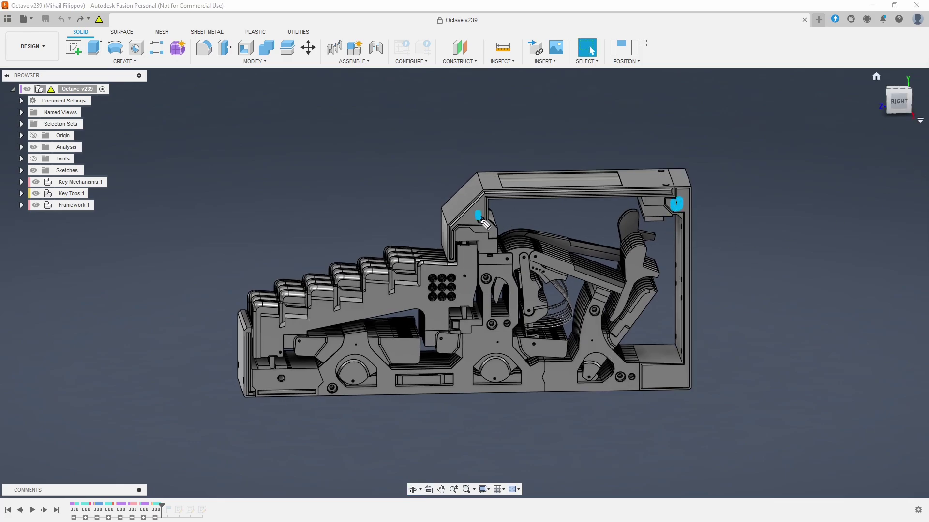
left_click(508, 323, "ctrl")
left_click(632, 375, "ctrl")
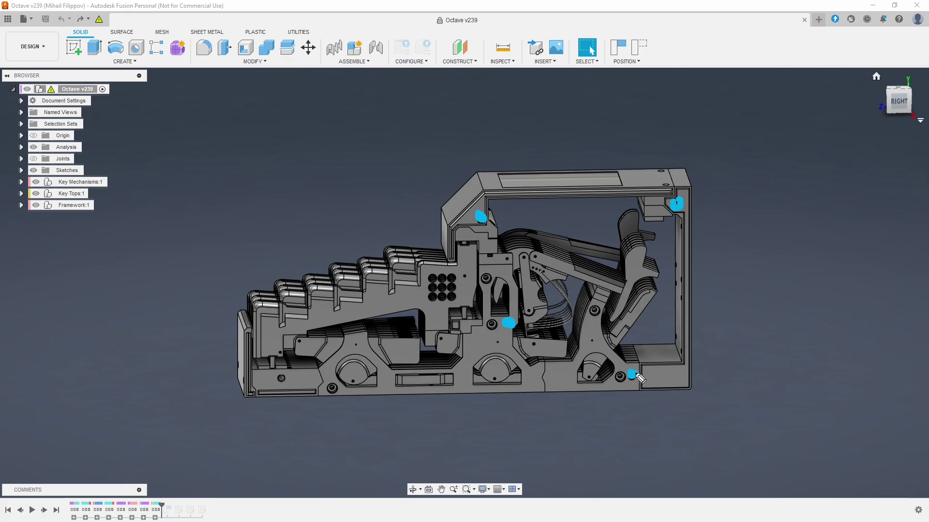
left_click(283, 377, "ctrl")
key("Escape")
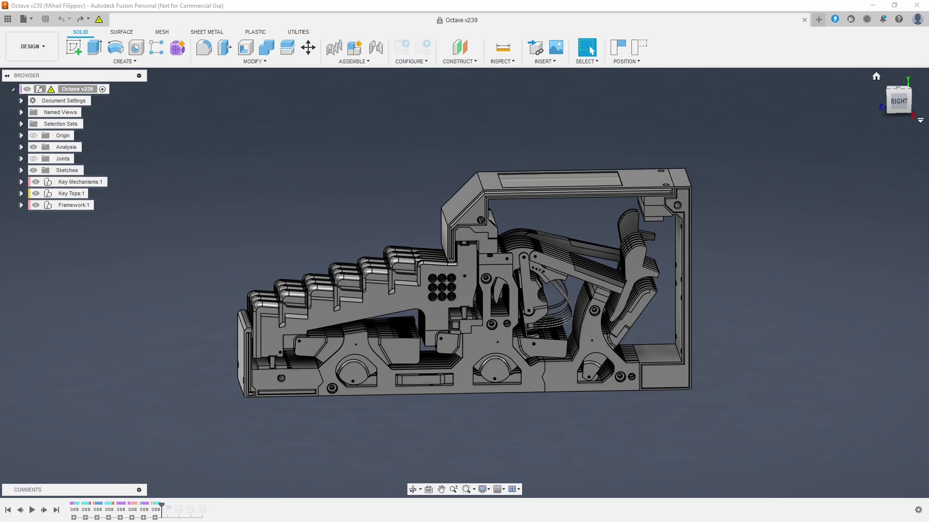
Step: Select the backpanel body at the rear of the frame, examine its shape from the side, and clear the selection
middle_click_drag(817, 233, 830, 243, "shift")
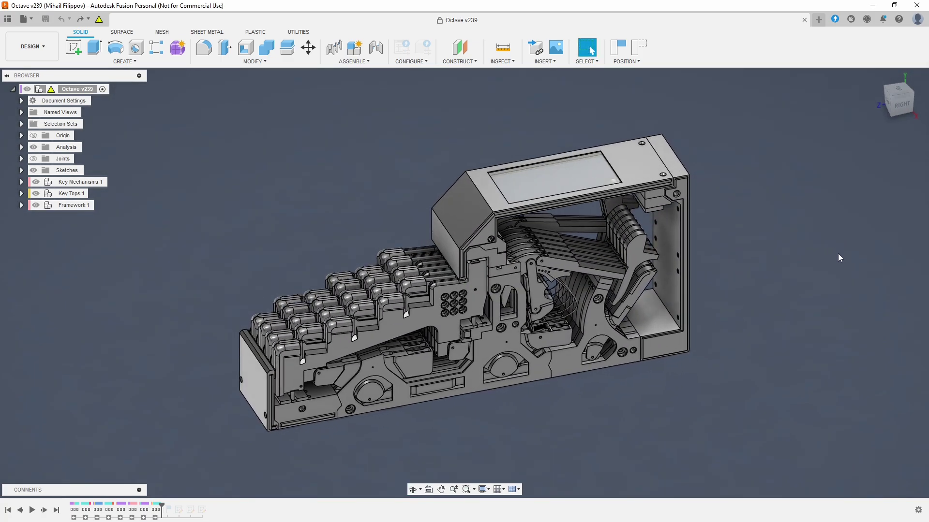
scroll(747, 316, "up", 2)
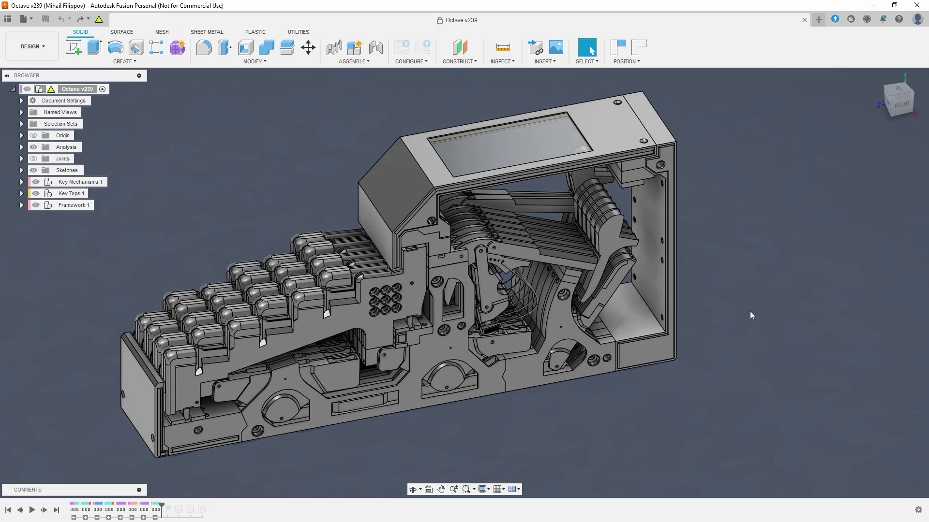
middle_click_drag(764, 295, 753, 243, "shift")
left_click(627, 195)
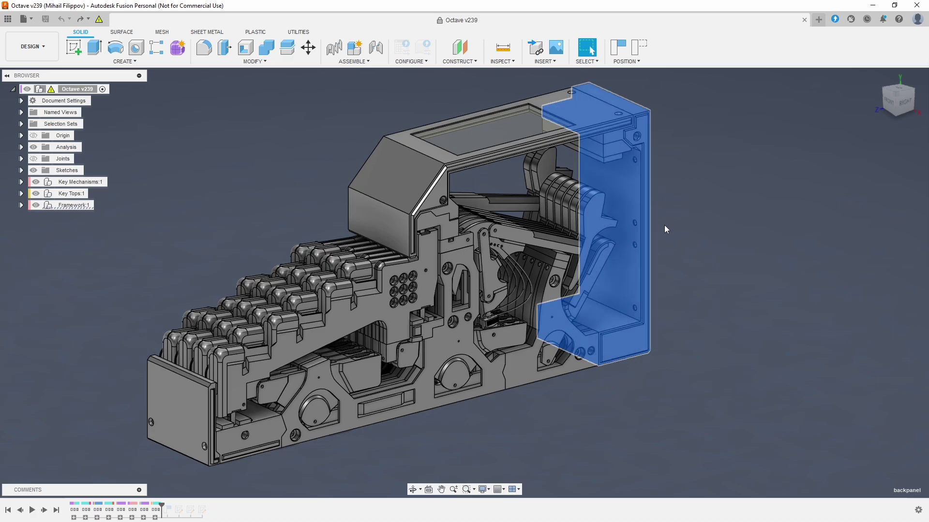
middle_click_drag(664, 225, 648, 211, "shift")
scroll(696, 241, "up", 2)
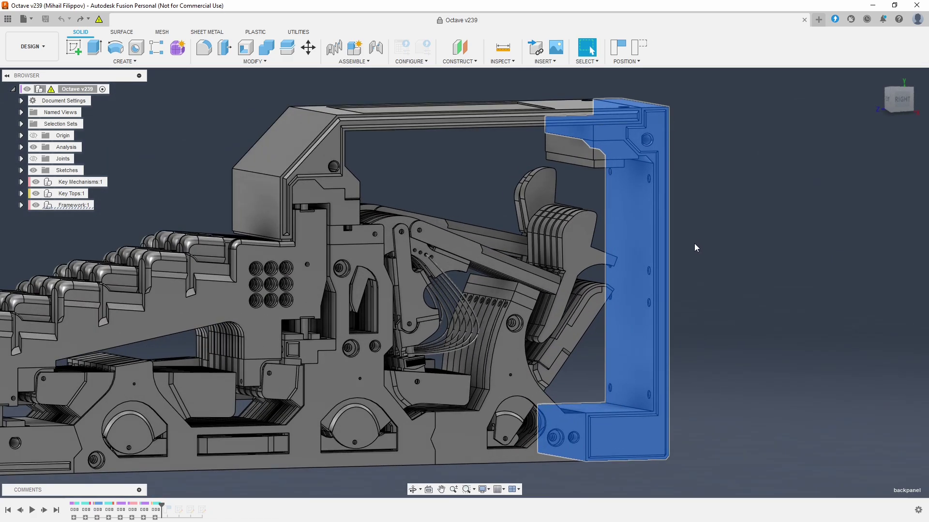
scroll(704, 248, "down", 1)
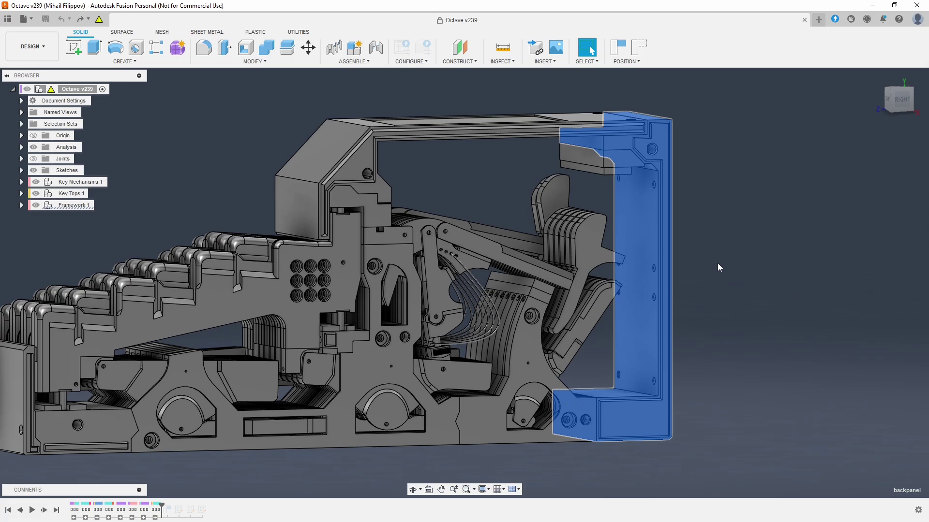
left_click(703, 252)
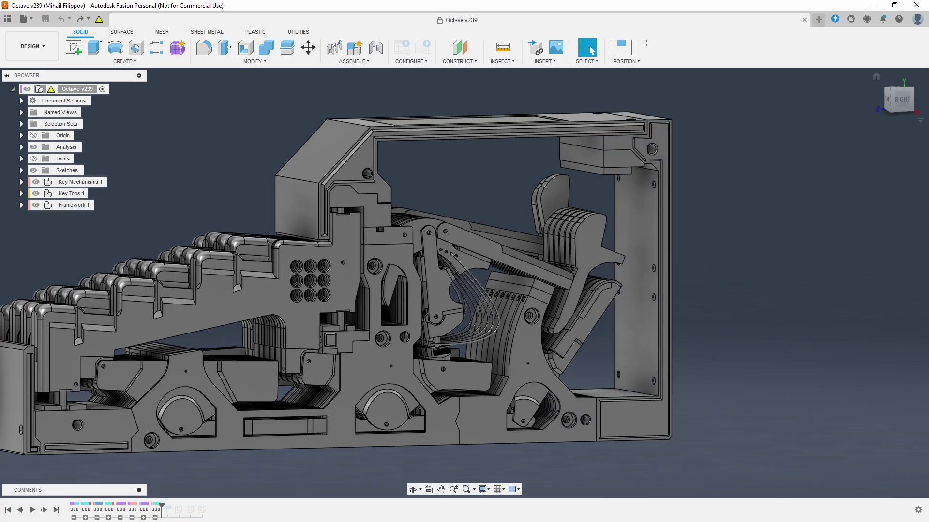
Step: View the assembly from the right and hide the Framework component to expose the key mechanisms
left_click(901, 99)
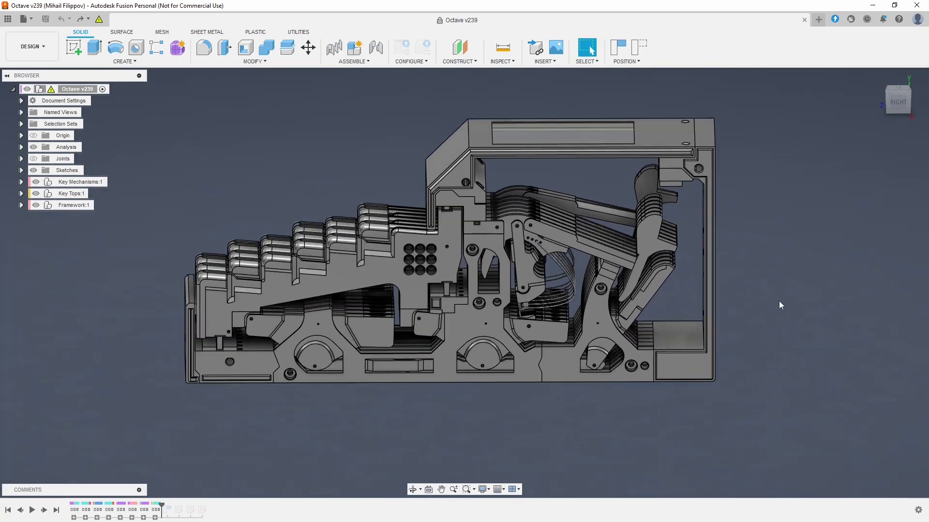
scroll(641, 277, "up", 3)
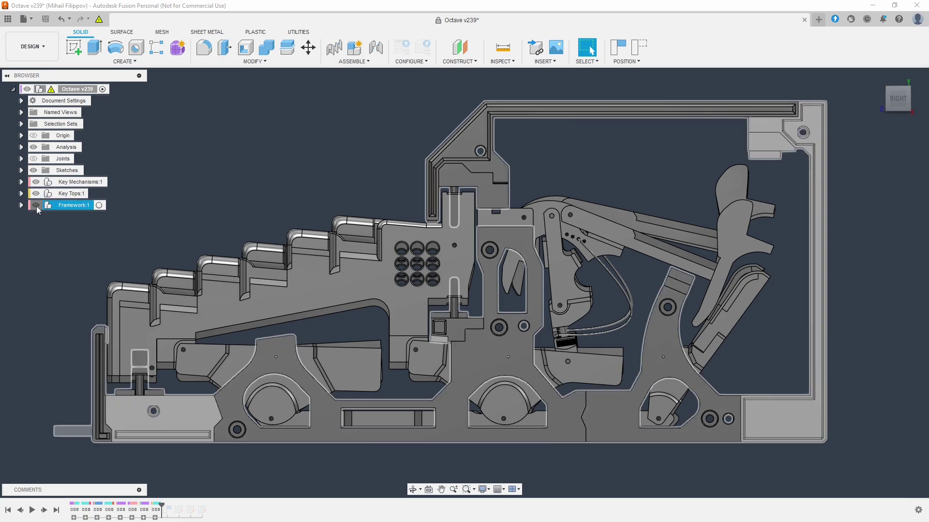
left_click(36, 205)
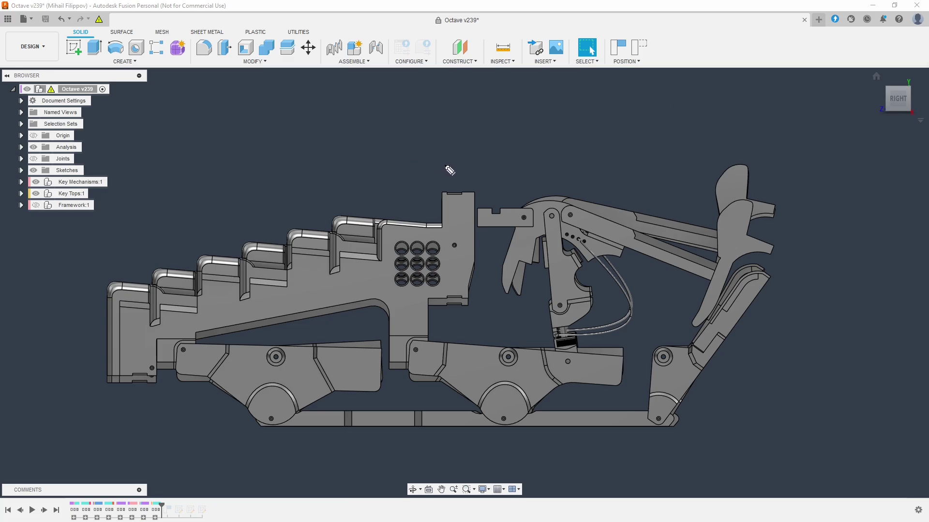
Step: Outline three regions with the annotation pen: the stepped keys, the lower rocker levers, and the upper rear linkage
mouse_move(444, 168)
left_mouse_down()
mouse_move(349, 178)
mouse_move(220, 213)
mouse_move(109, 260)
mouse_move(65, 380)
mouse_move(164, 440)
mouse_move(177, 352)
mouse_move(209, 322)
mouse_move(419, 318)
mouse_move(515, 295)
mouse_move(490, 192)
mouse_move(429, 161)
left_mouse_up()
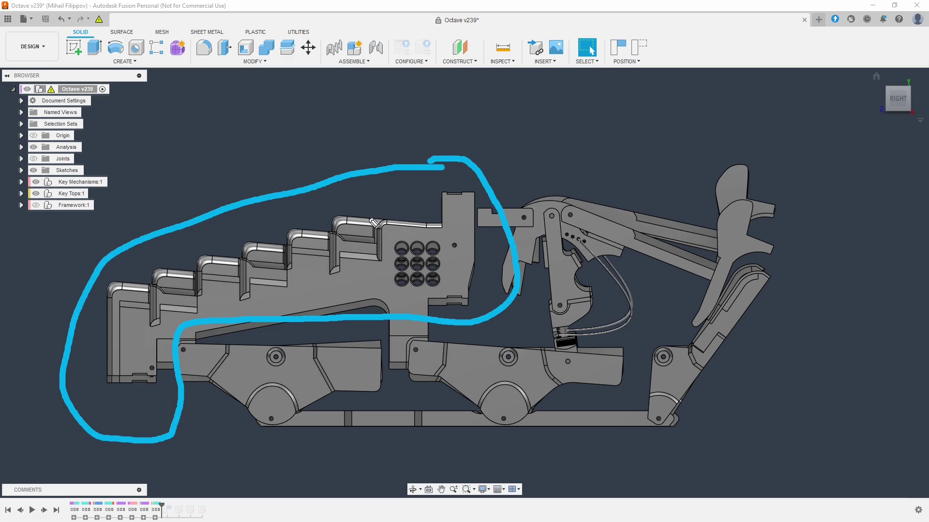
mouse_move(182, 412)
left_mouse_down()
mouse_move(231, 449)
mouse_move(502, 476)
mouse_move(633, 465)
mouse_move(729, 439)
mouse_move(769, 373)
mouse_move(743, 339)
mouse_move(701, 347)
mouse_move(467, 327)
left_mouse_up()
mouse_move(483, 176)
left_mouse_down()
mouse_move(494, 157)
mouse_move(663, 104)
mouse_move(760, 121)
mouse_move(809, 184)
mouse_move(815, 270)
mouse_move(765, 360)
left_mouse_up()
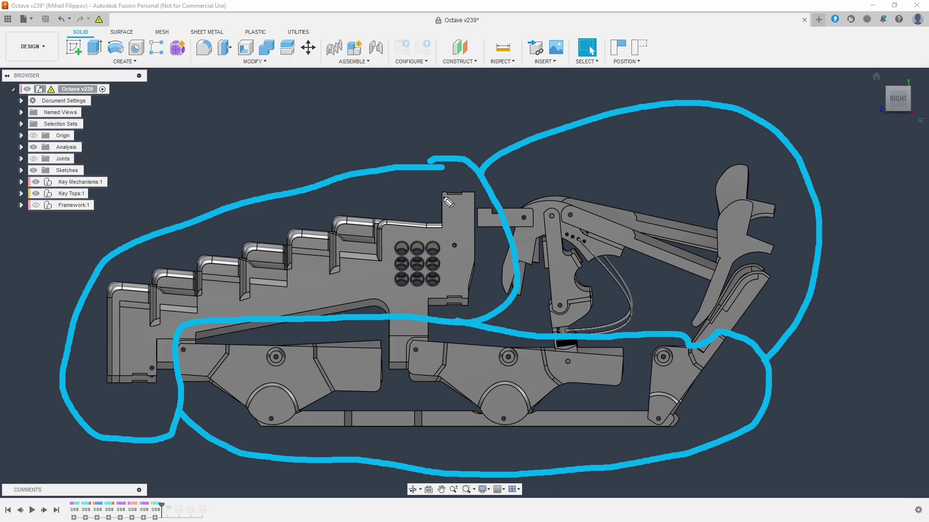
Step: Annotate the key's three vertical guide points with short strokes and the three lower lever pivots with curved strokes
left_click_drag(454, 177, 453, 208)
left_click_drag(454, 284, 453, 310)
left_click_drag(139, 365, 140, 394)
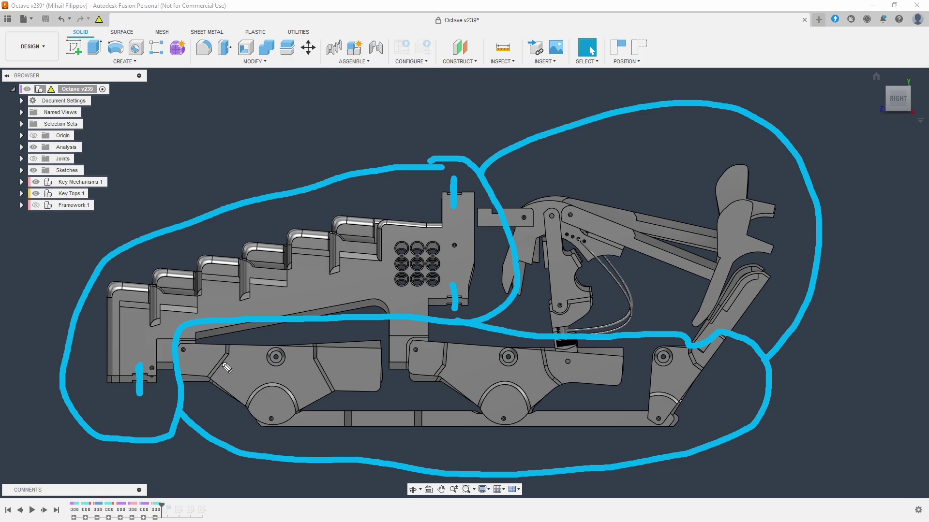
mouse_move(261, 344)
left_mouse_down()
mouse_move(261, 363)
mouse_move(285, 370)
left_mouse_up()
mouse_move(486, 343)
left_mouse_down()
mouse_move(489, 359)
mouse_move(523, 365)
mouse_move(521, 378)
left_mouse_up()
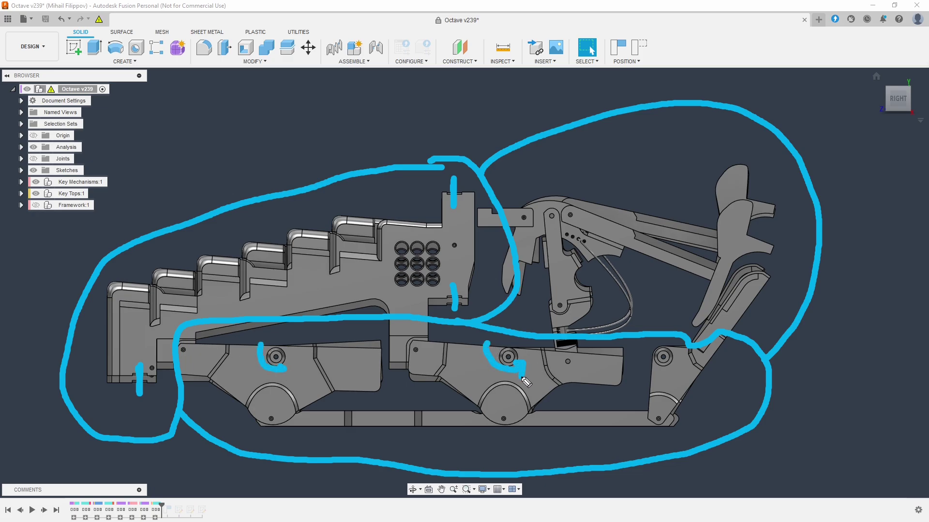
mouse_move(649, 349)
left_mouse_down()
mouse_move(654, 370)
mouse_move(682, 362)
mouse_move(680, 371)
left_mouse_up()
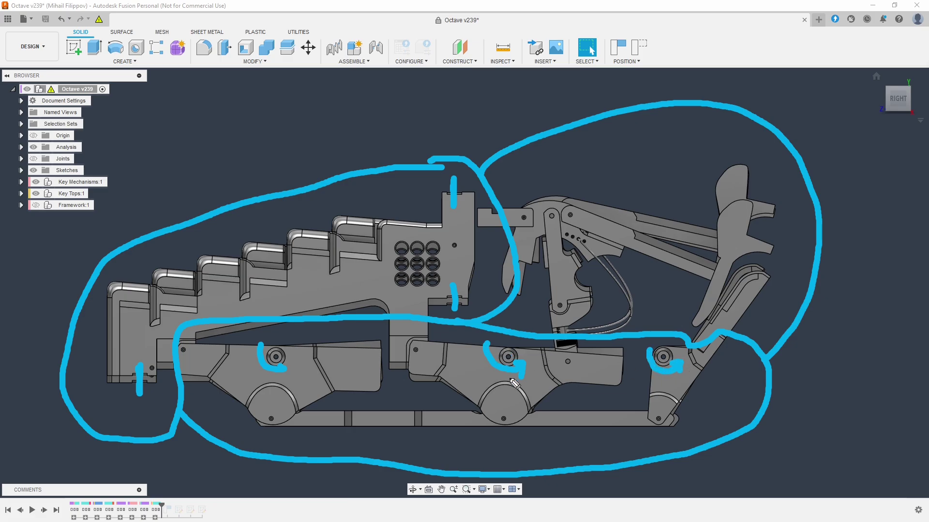
Step: Draw upward arrows at the lever's rear end, the vertical link and the long rear arm, and clear all annotations
left_click_drag(570, 358, 569, 338)
mouse_move(563, 343)
left_mouse_down()
mouse_move(569, 336)
mouse_move(574, 344)
left_mouse_up()
mouse_move(557, 239)
left_mouse_down()
mouse_move(553, 213)
mouse_move(561, 220)
left_mouse_up()
mouse_move(680, 241)
left_mouse_down()
mouse_move(677, 167)
mouse_move(683, 174)
left_mouse_up()
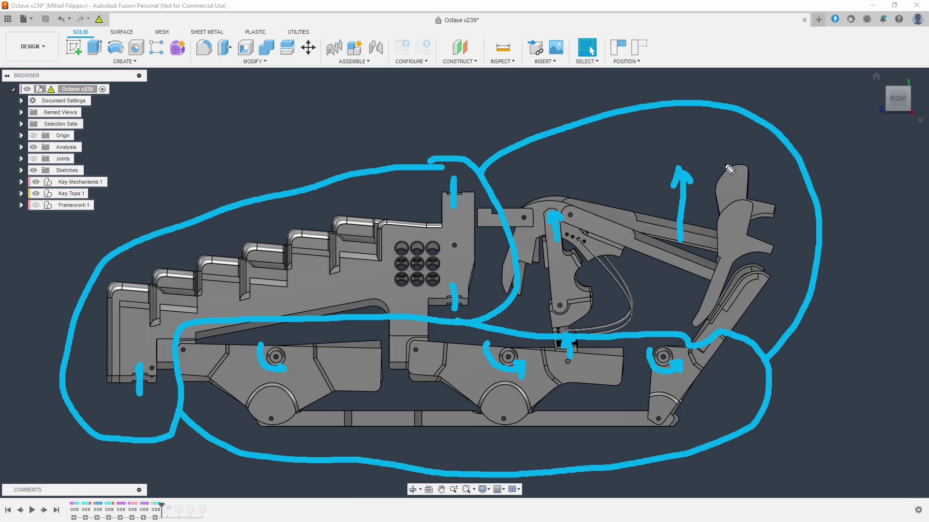
key("Escape")
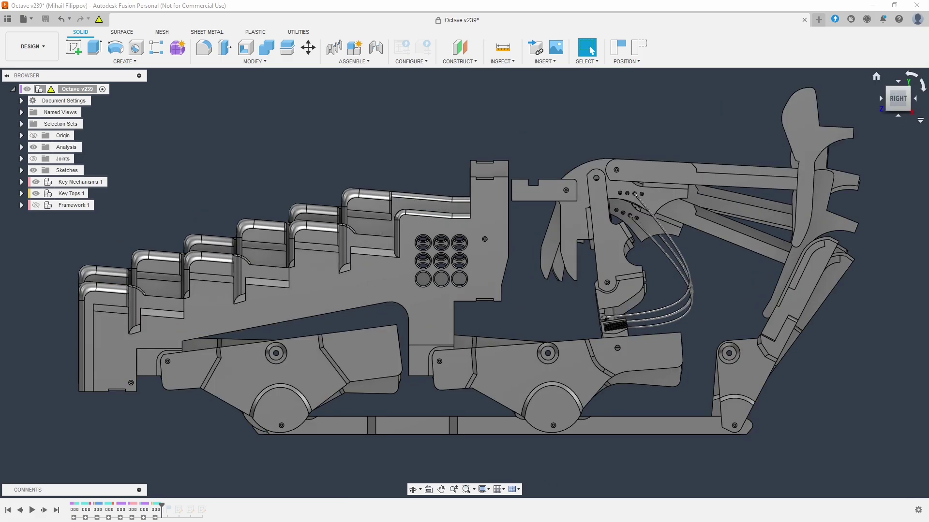
Step: Examine the stepped rows of key tops up close from above the front corner
middle_click_drag(416, 121, 358, 363, "shift")
scroll(358, 364, "up", 2)
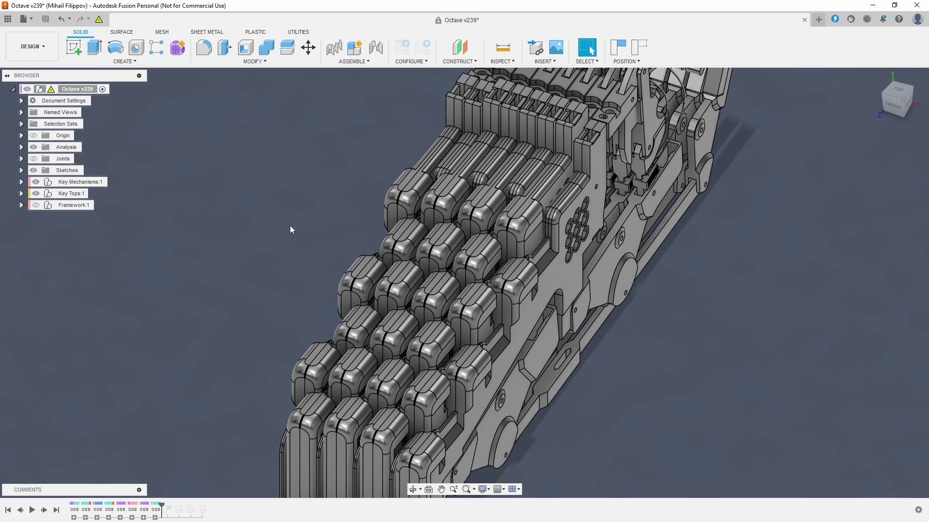
scroll(193, 248, "up", 3)
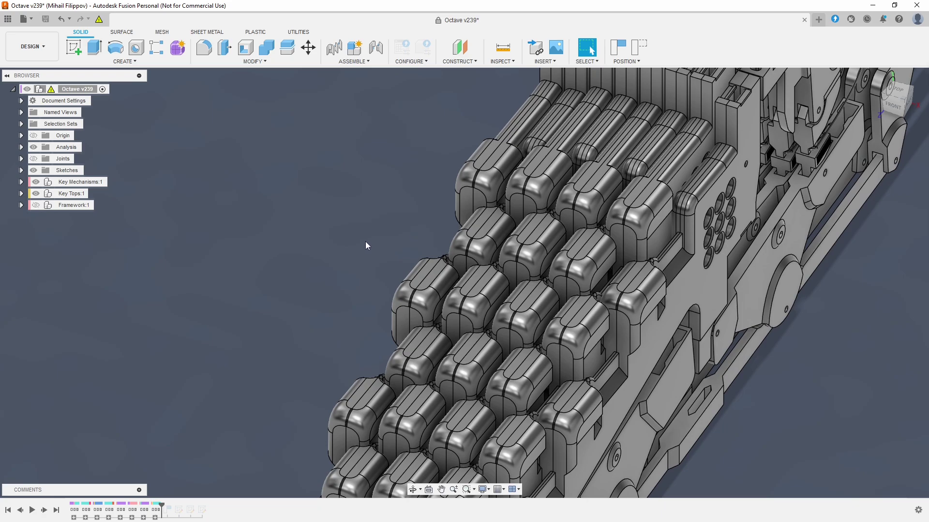
Step: Isolate the odd key top L to examine its side profile, and restore the rest of the assembly
left_click(414, 275)
right_click(416, 278)
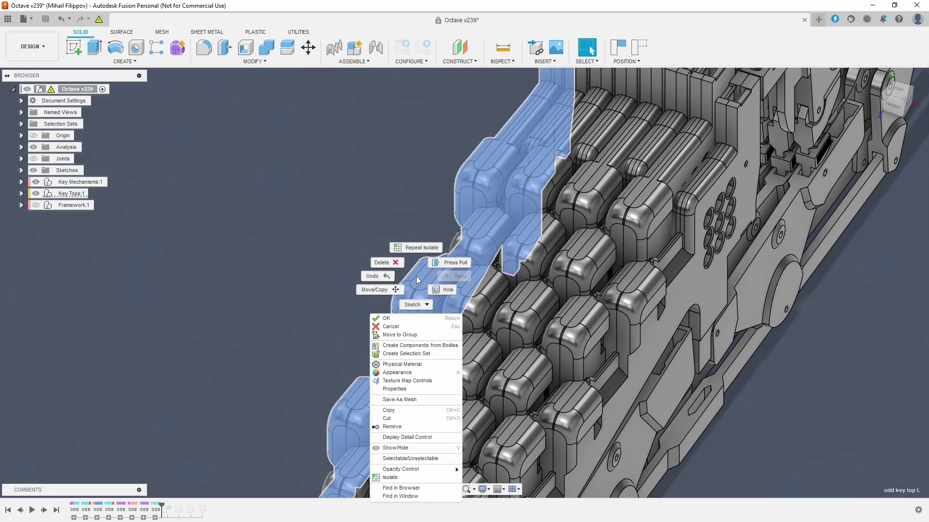
left_click(389, 477)
scroll(313, 189, "down", 4)
middle_click_drag(313, 188, 249, 292, "shift")
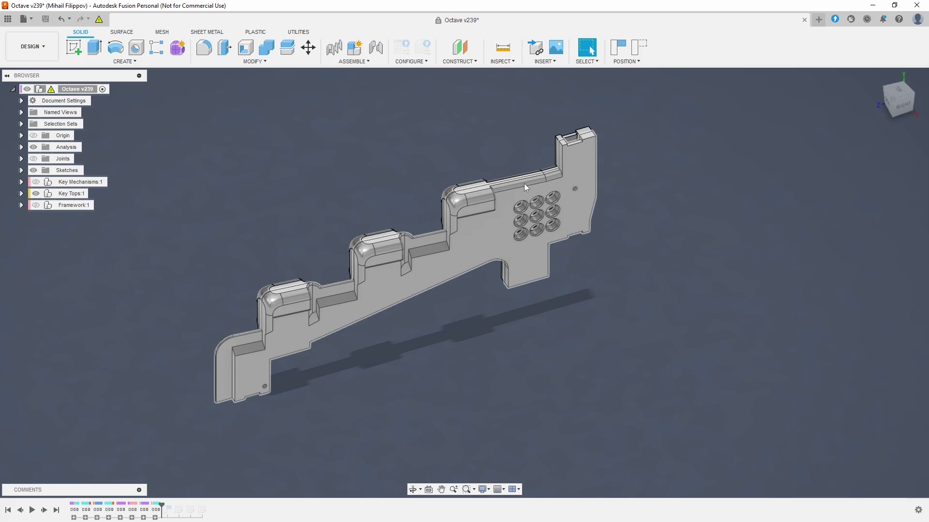
right_click(293, 188)
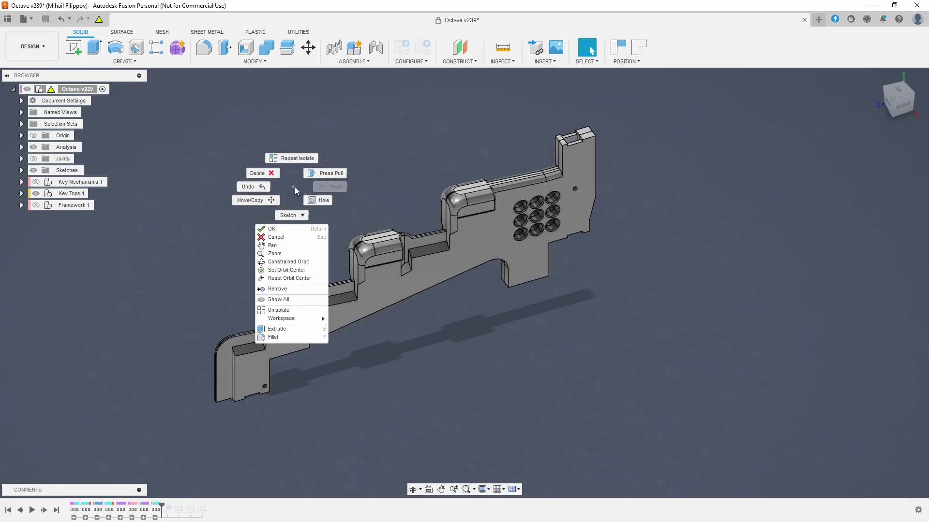
left_click(278, 310)
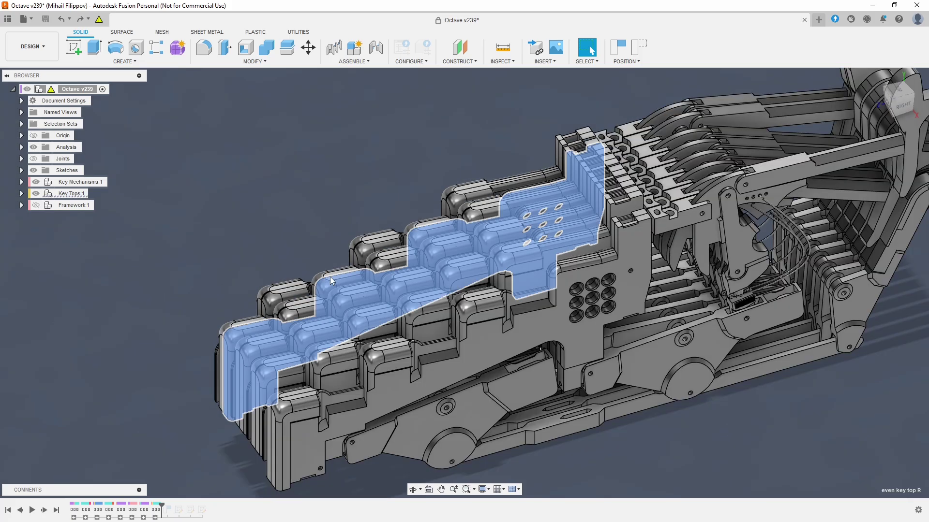
Step: Isolate the even key top R to examine its stepped shape, and return to the full assembly
right_click(332, 280)
left_click(303, 462)
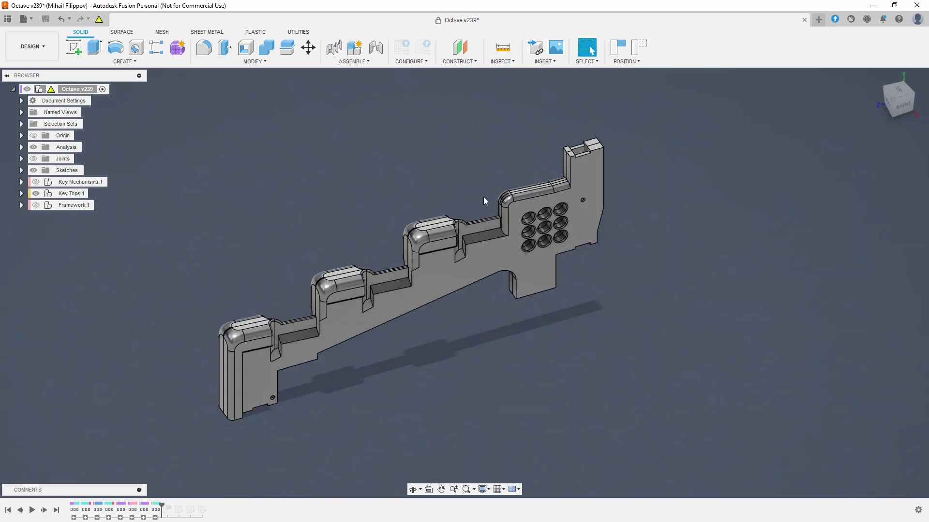
middle_click_drag(326, 179, 339, 207, "shift")
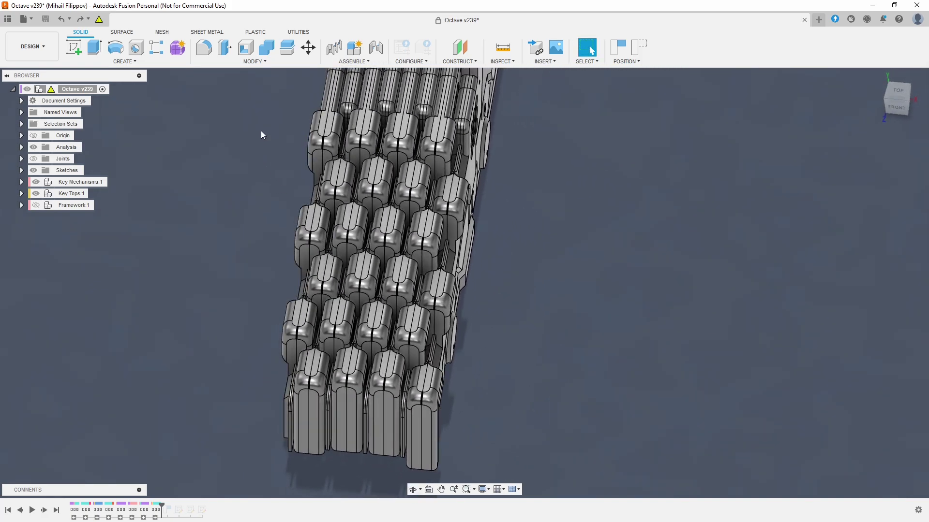
Step: Examine the staggered arrangement of the key top rows from above and along their length
scroll(263, 193, "up", 5)
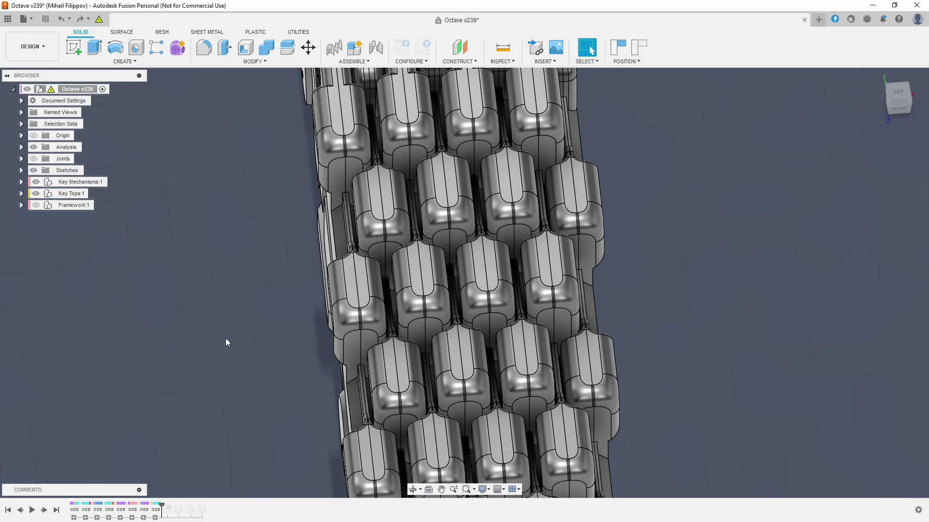
scroll(226, 341, "down", 5)
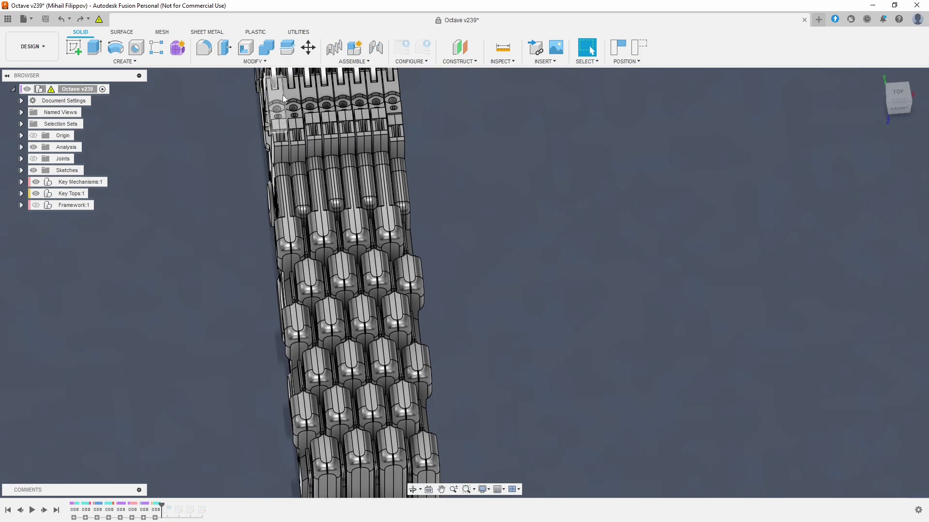
middle_click_drag(252, 297, 300, 338, "shift")
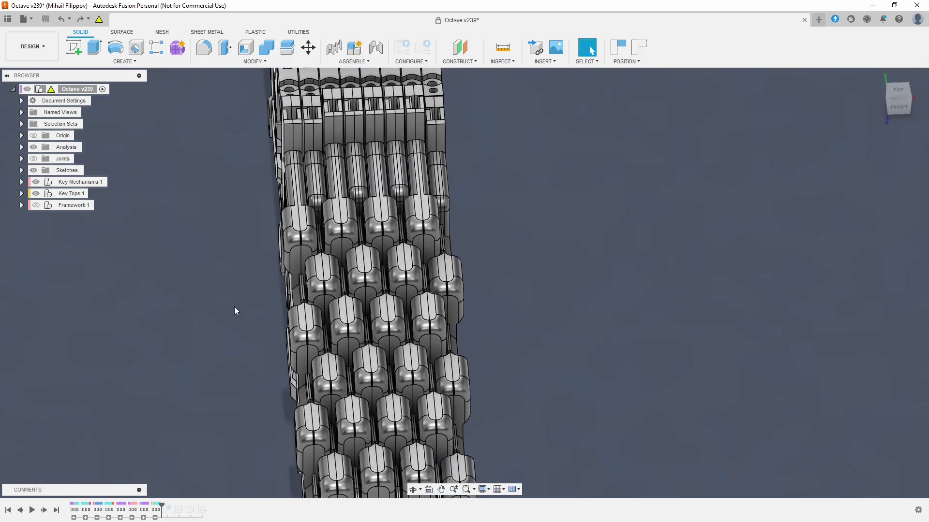
scroll(246, 336, "up", 2)
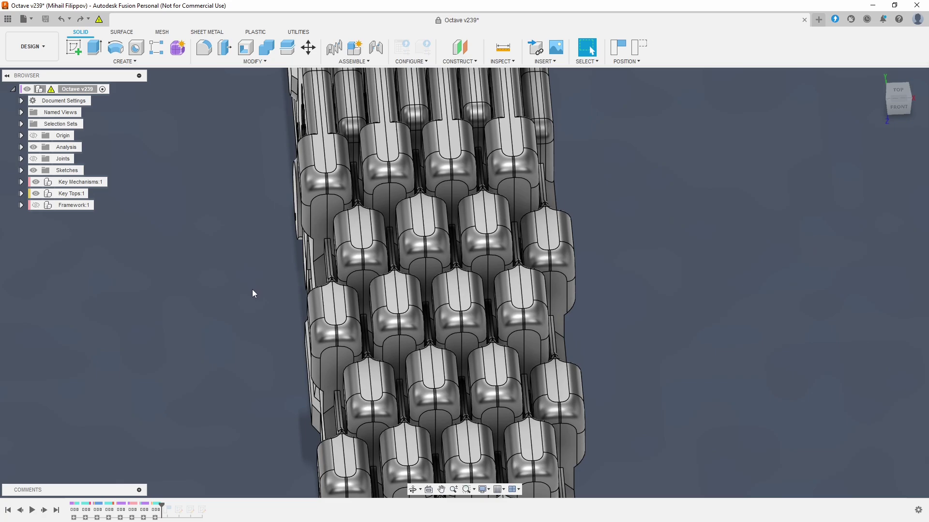
middle_click_drag(242, 294, 203, 225, "shift")
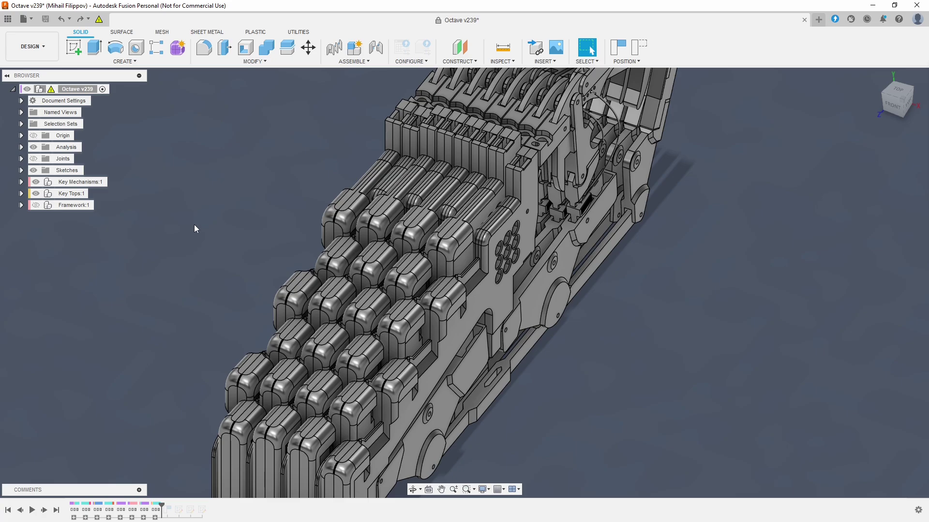
Step: Examine the stepped key tops in the right side view, close up on the rounded front edges and height offsets
middle_click_drag(204, 219, 367, 227, "shift")
left_click(898, 98)
scroll(602, 186, "up", 3)
scroll(464, 271, "down", 5)
scroll(439, 131, "up", 10)
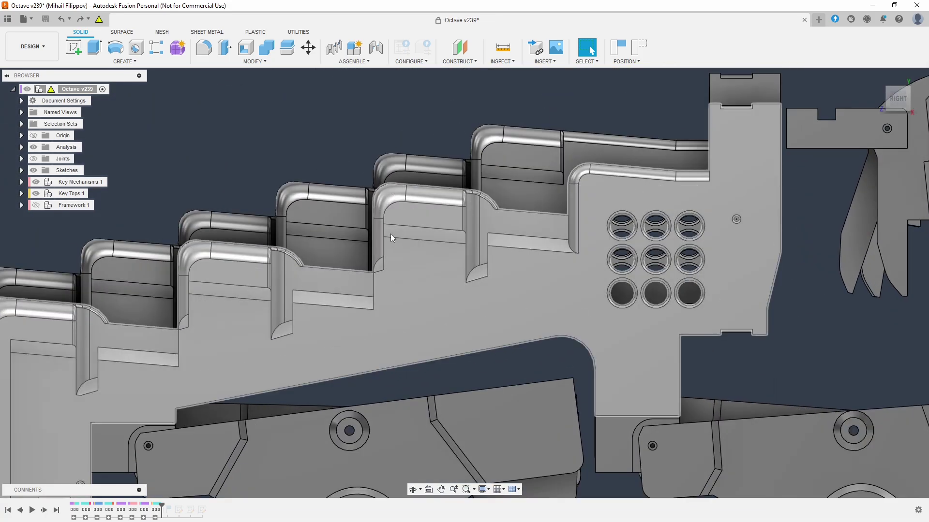
scroll(375, 164, "down", 4)
scroll(382, 155, "up", 4)
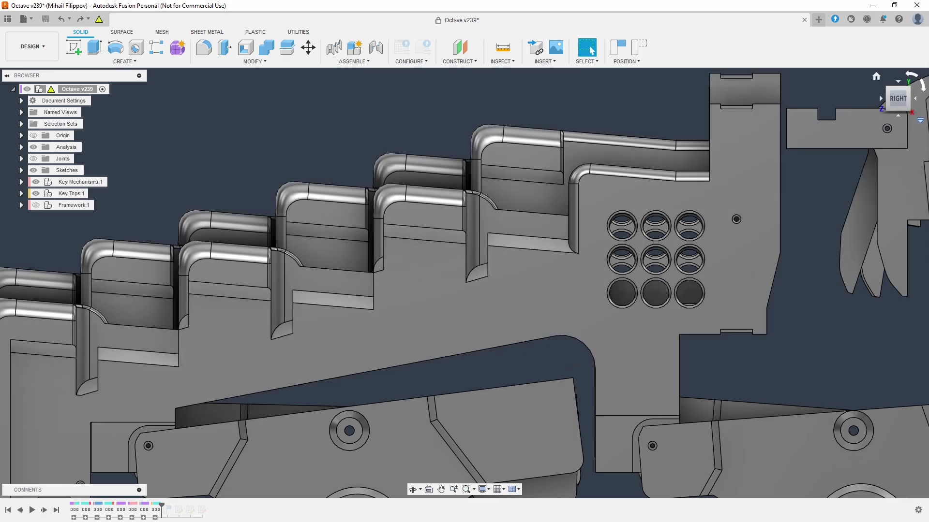
scroll(368, 203, "up", 5)
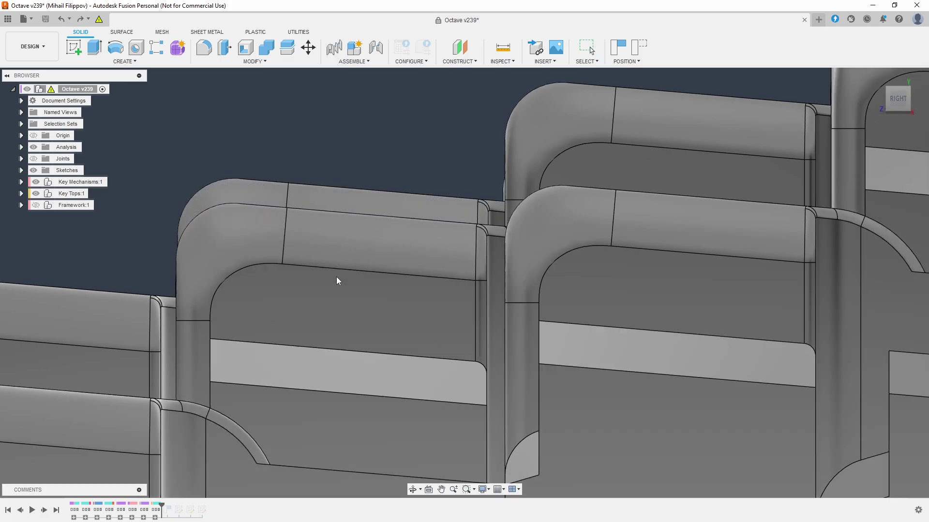
scroll(445, 283, "down", 3)
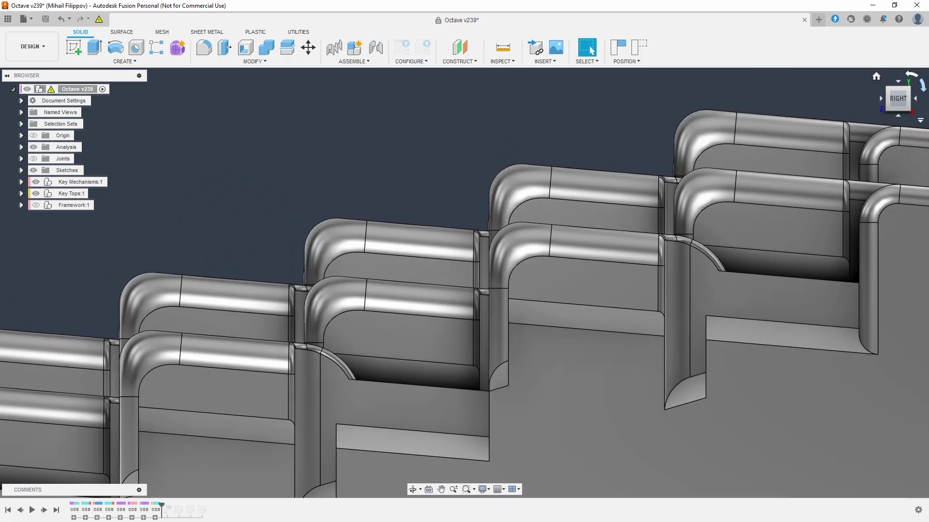
Step: Annotate the height step between neighbouring key tops with lines and an arrow, sketch a finger resting there, and clear the annotations
left_click_drag(373, 219, 272, 203)
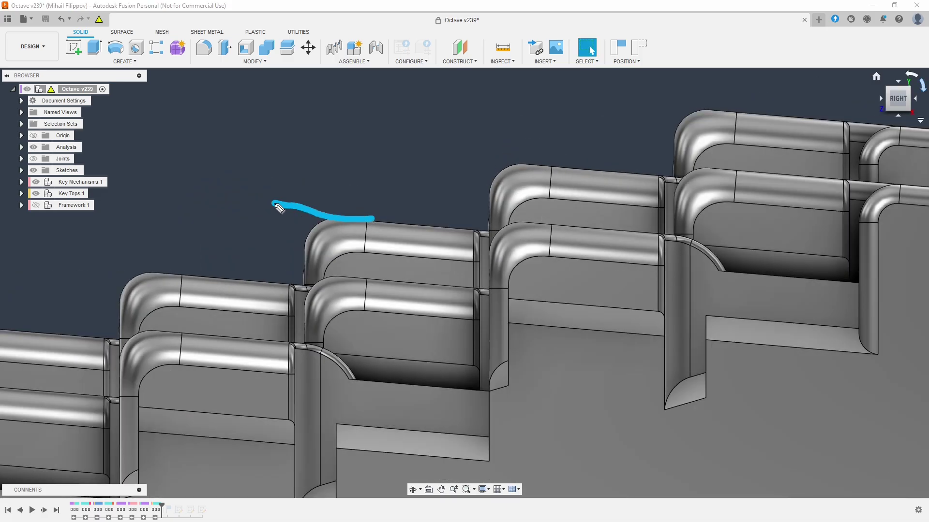
left_click_drag(366, 276, 267, 265)
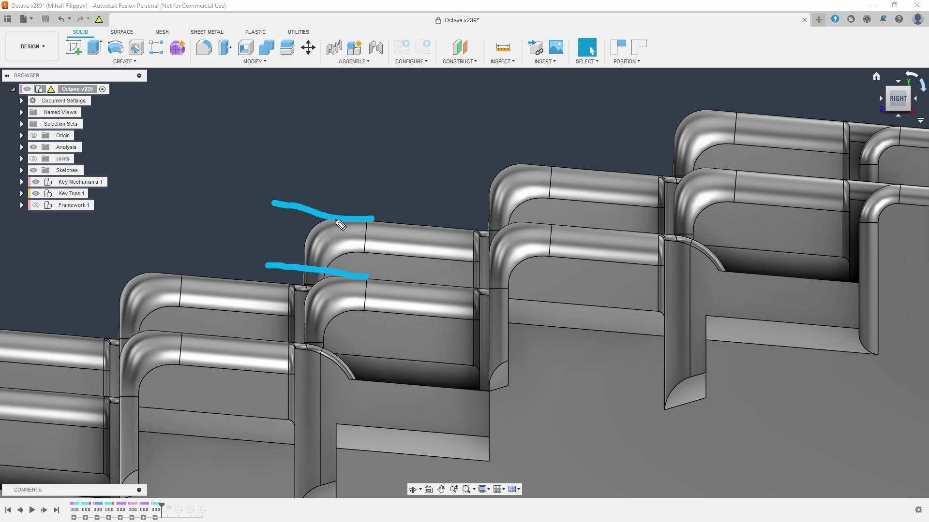
left_click_drag(337, 220, 331, 267)
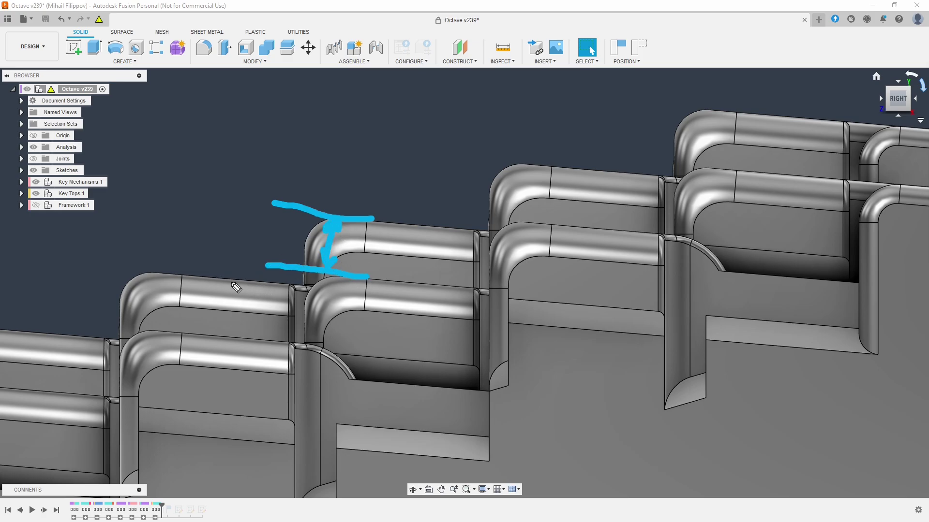
mouse_move(162, 271)
left_mouse_down()
mouse_move(123, 306)
mouse_move(138, 275)
mouse_move(168, 269)
mouse_move(326, 284)
left_mouse_up()
mouse_move(199, 144)
left_mouse_down()
mouse_move(270, 235)
mouse_move(362, 285)
mouse_move(403, 276)
mouse_move(333, 192)
mouse_move(244, 131)
left_mouse_up()
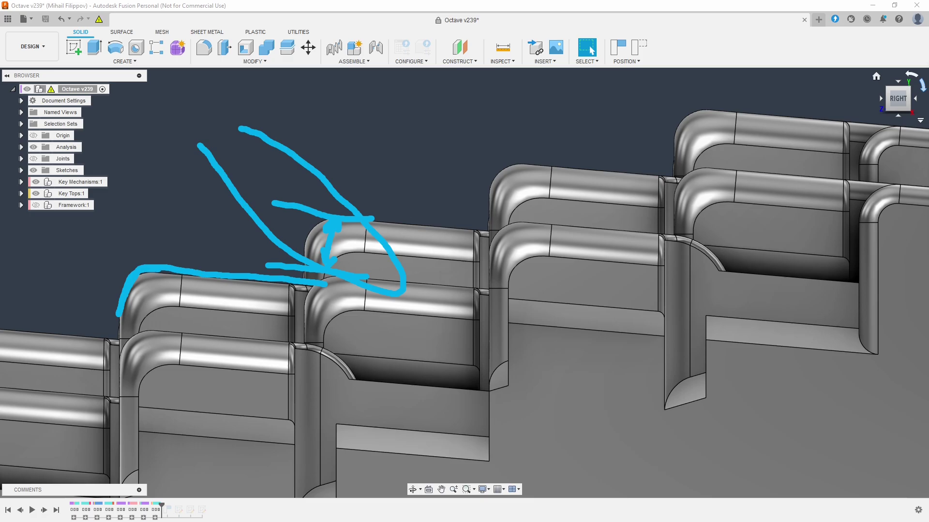
key("Escape")
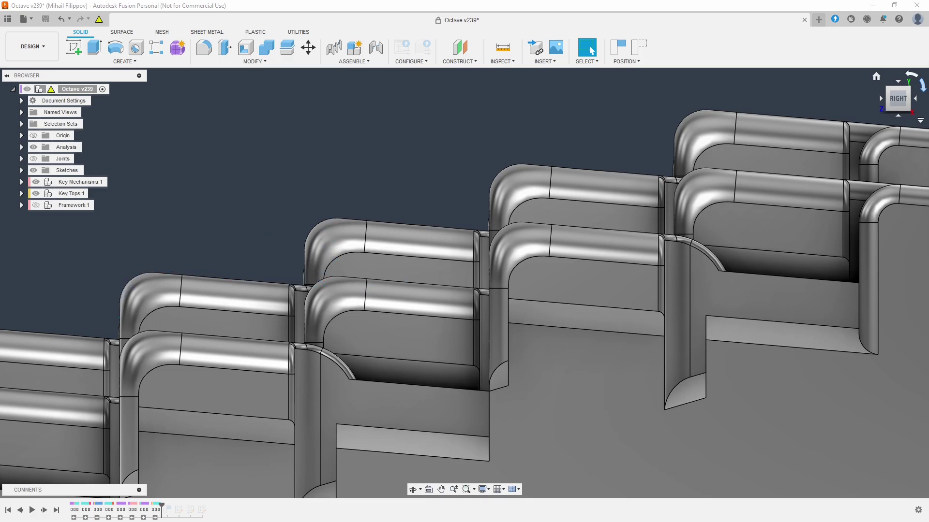
Step: Show the Framework component and hide the Key Tops component
scroll(672, 200, "down", 6)
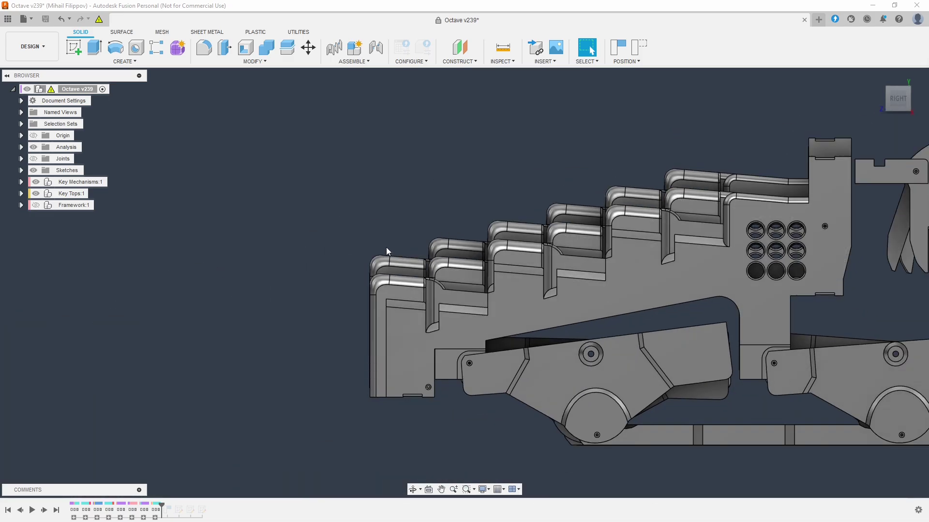
scroll(386, 252, "down", 2)
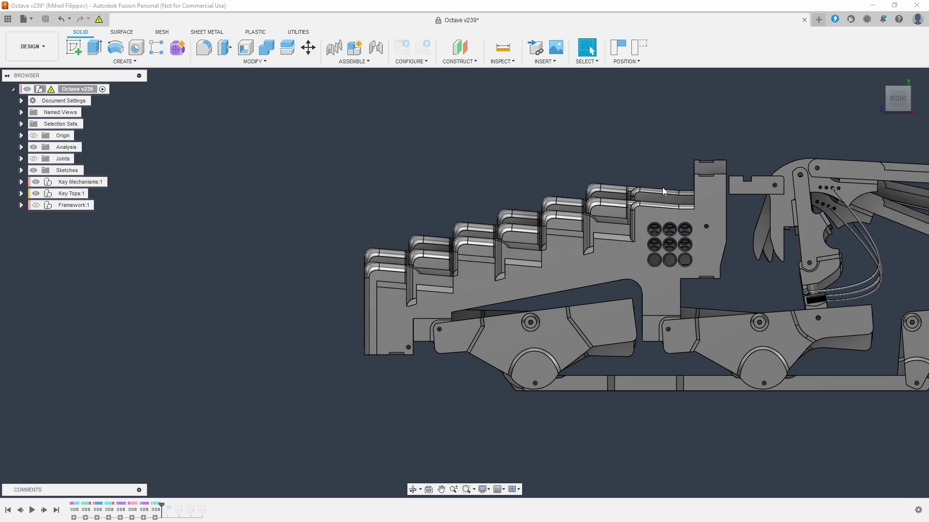
scroll(662, 189, "up", 2)
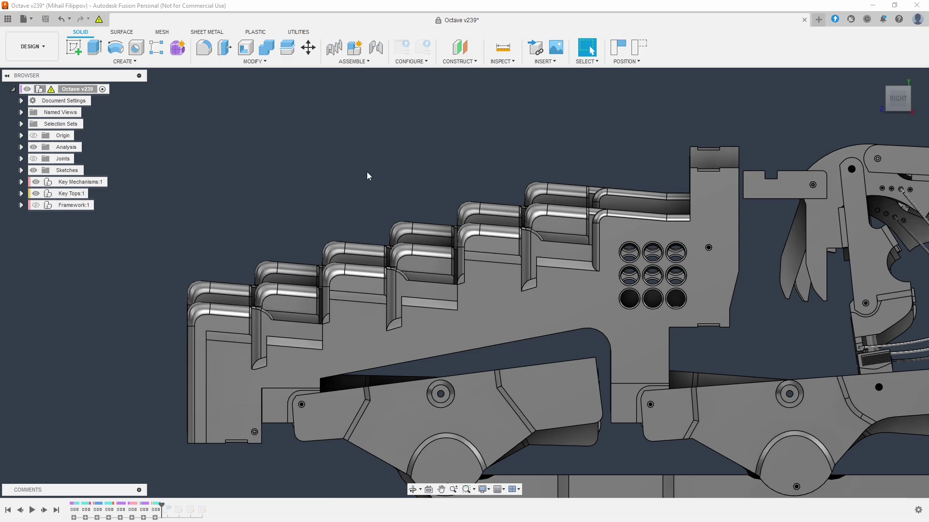
left_click(888, 82)
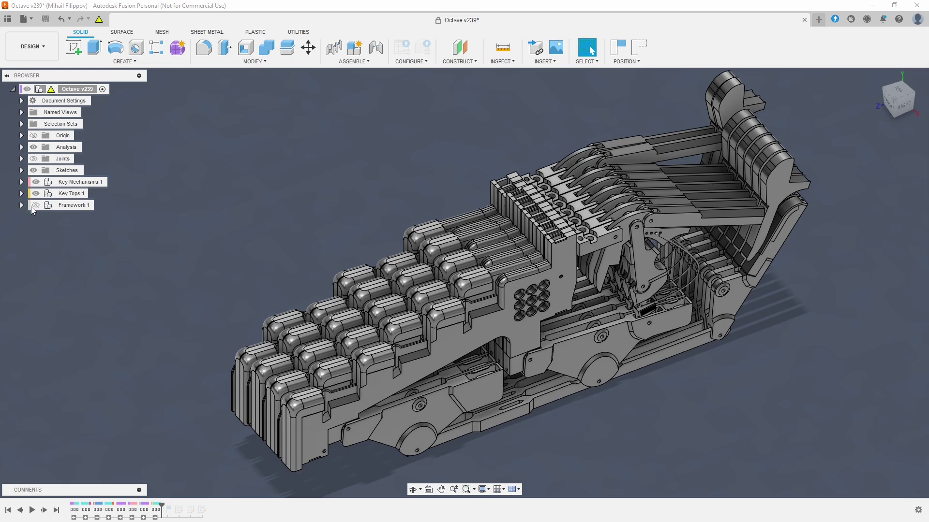
left_click(36, 205)
left_click(35, 193)
middle_click_drag(225, 232, 183, 238, "shift")
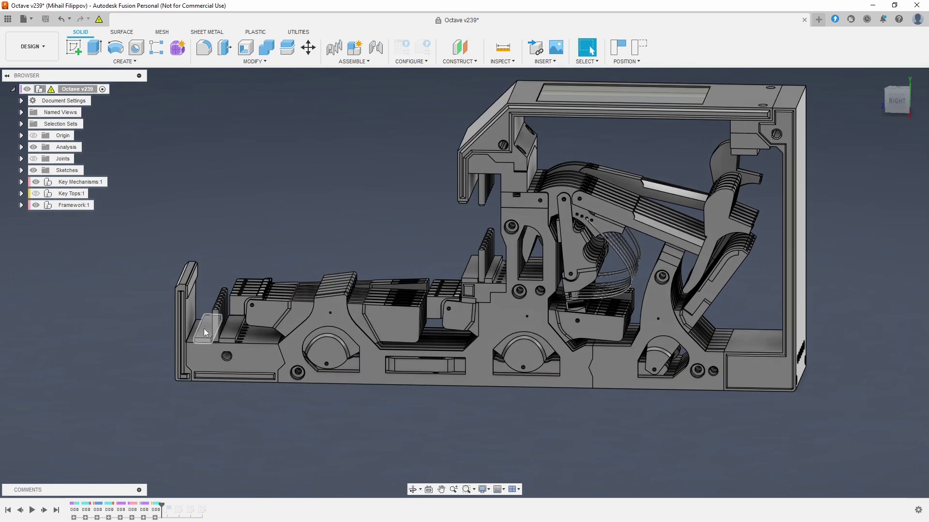
Step: Examine the front, middle and upper rows of vertical guide pins in the framework from the side
scroll(218, 326, "down", 3)
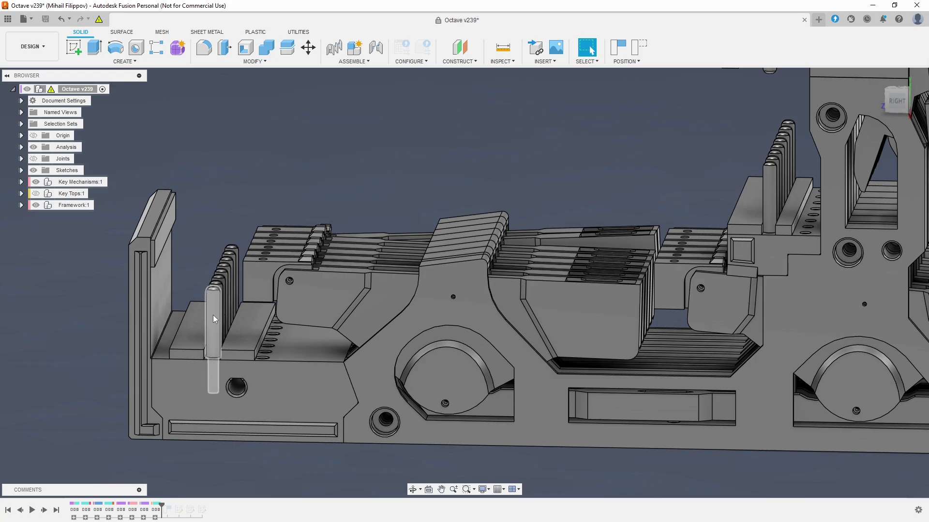
scroll(213, 314, "up", 3)
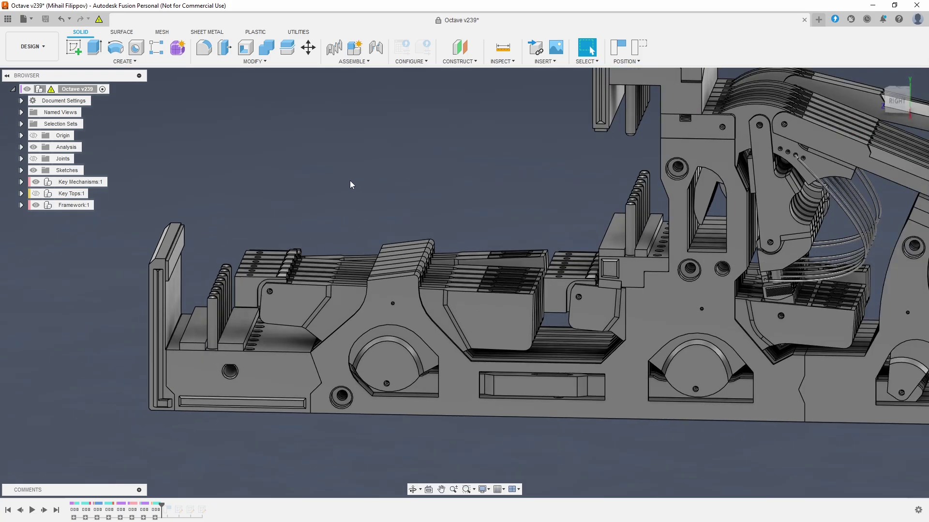
middle_click_drag(351, 184, 361, 179, "shift")
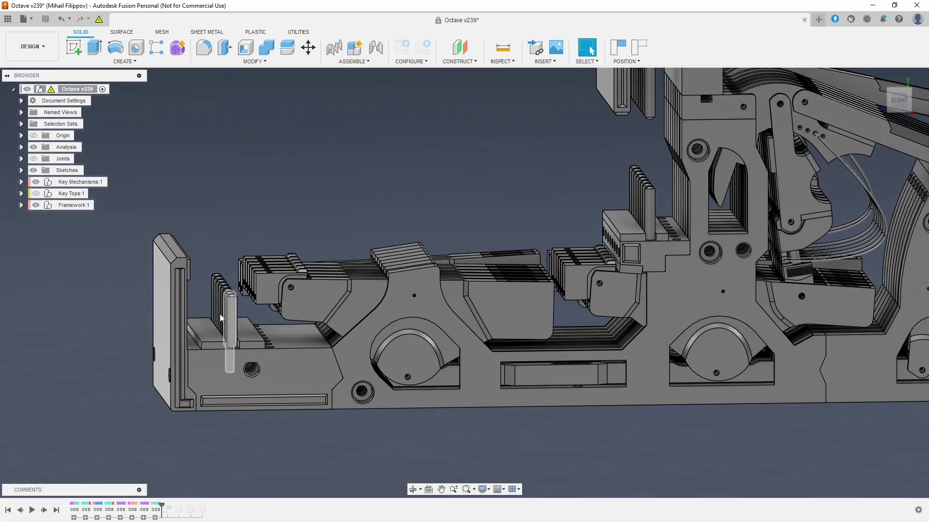
scroll(233, 335, "down", 3)
middle_click_drag(233, 335, 455, 158)
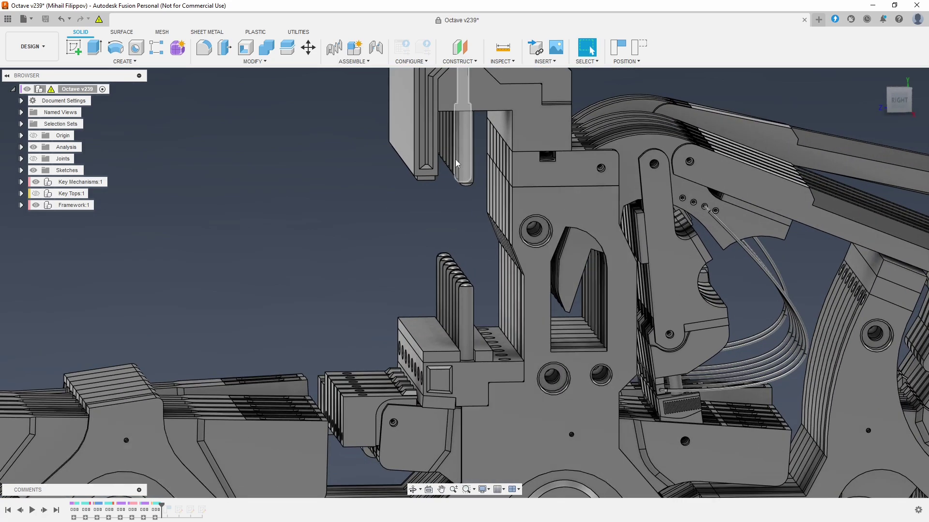
left_click_drag(453, 158, 457, 296)
scroll(463, 222, "up", 5)
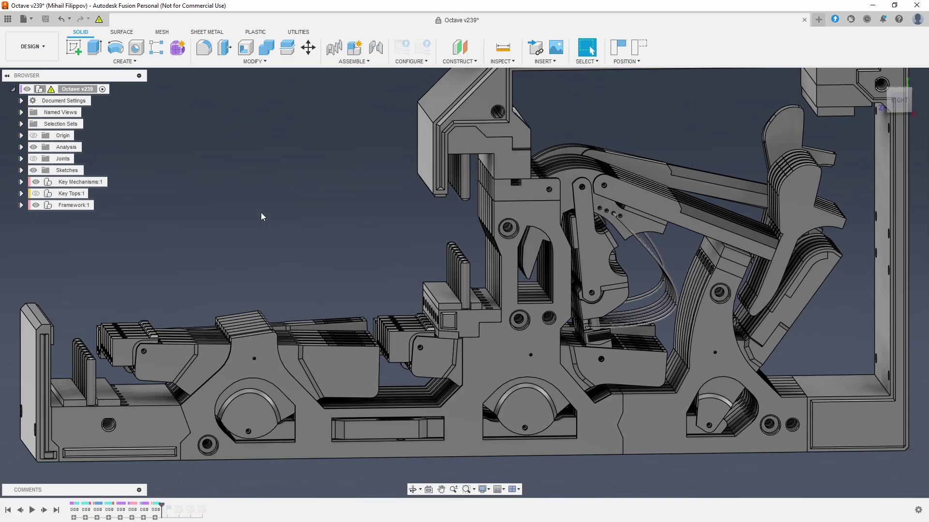
Step: Examine the front row of guide pins up close from above, including the shape of the pin heads and their seats
middle_click_drag(261, 217, 464, 257, "shift")
scroll(219, 349, "down", 5)
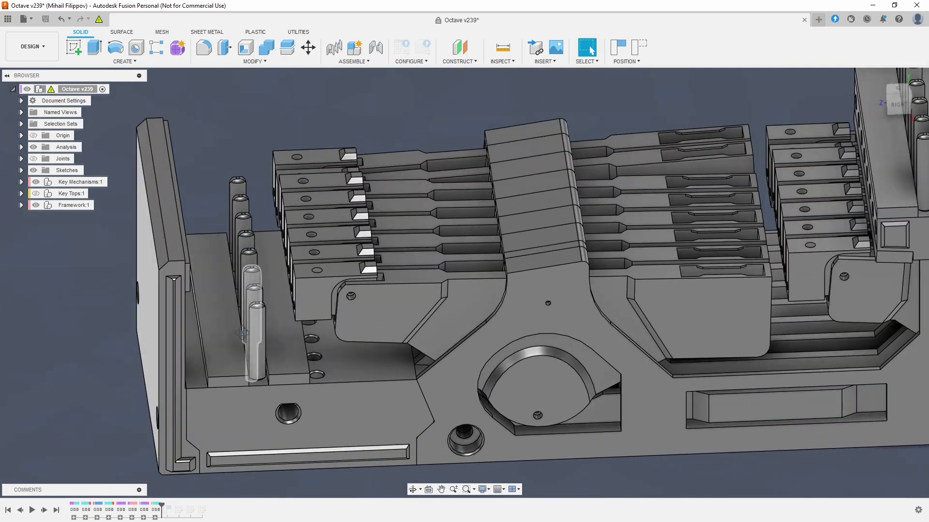
middle_click_drag(242, 333, 232, 448, "shift")
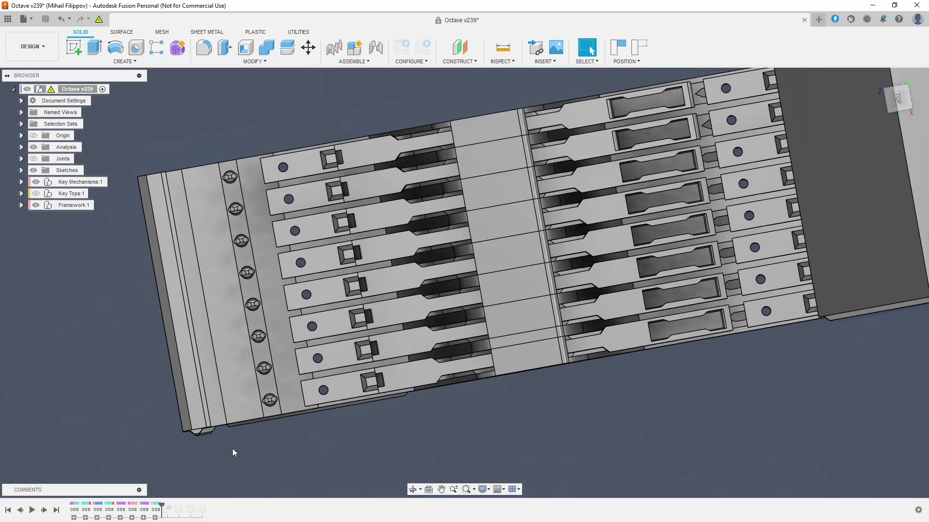
scroll(259, 425, "down", 6)
scroll(286, 339, "down", 3)
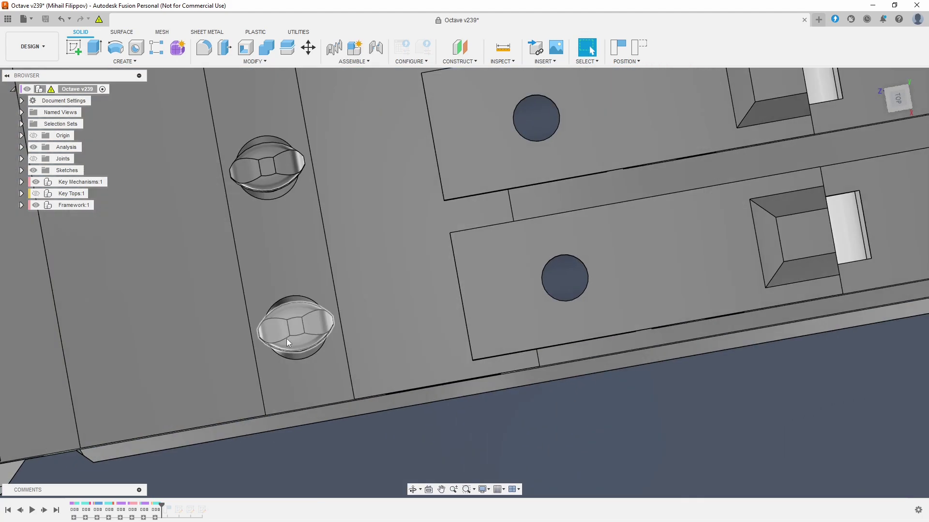
middle_click_drag(286, 339, 275, 335, "shift")
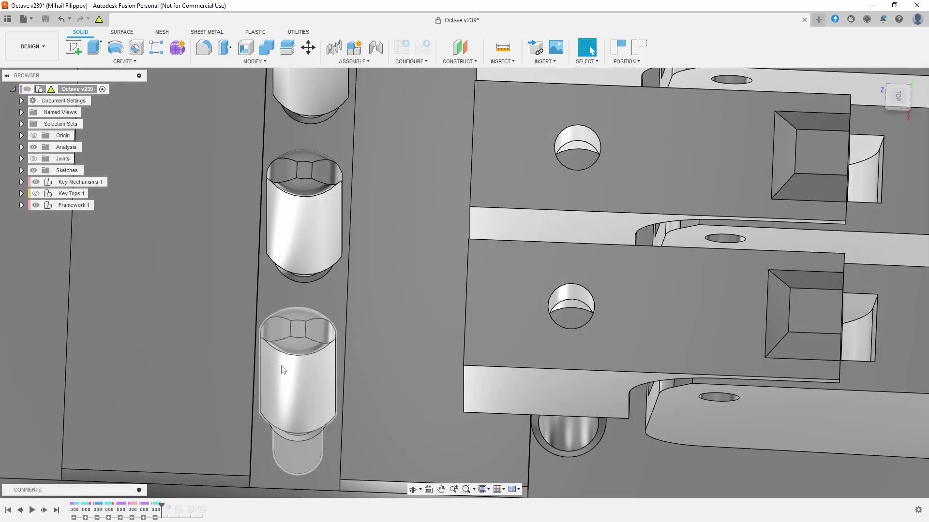
scroll(285, 347, "down", 1)
scroll(286, 347, "down", 5)
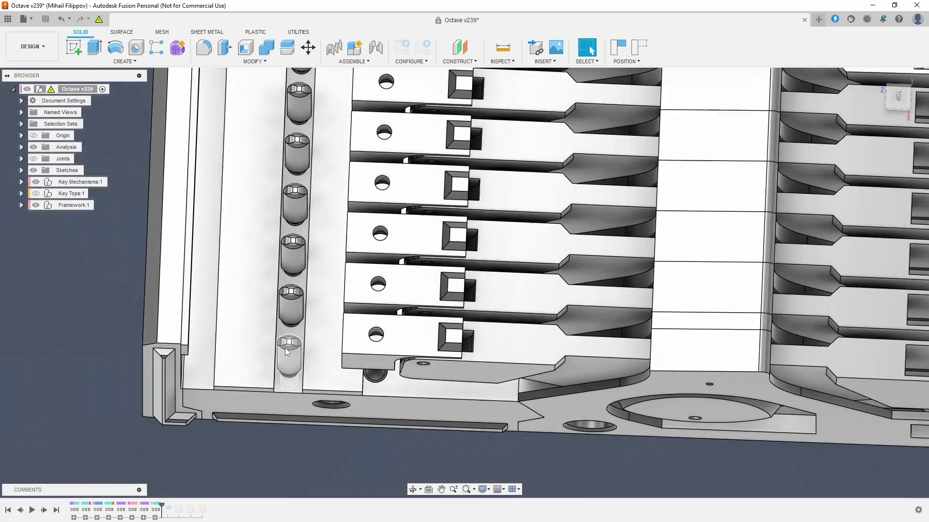
Step: Isolate the Key Lever Mechanism component inside the first Single Key Mechanism
middle_click_drag(285, 347, 289, 307, "shift")
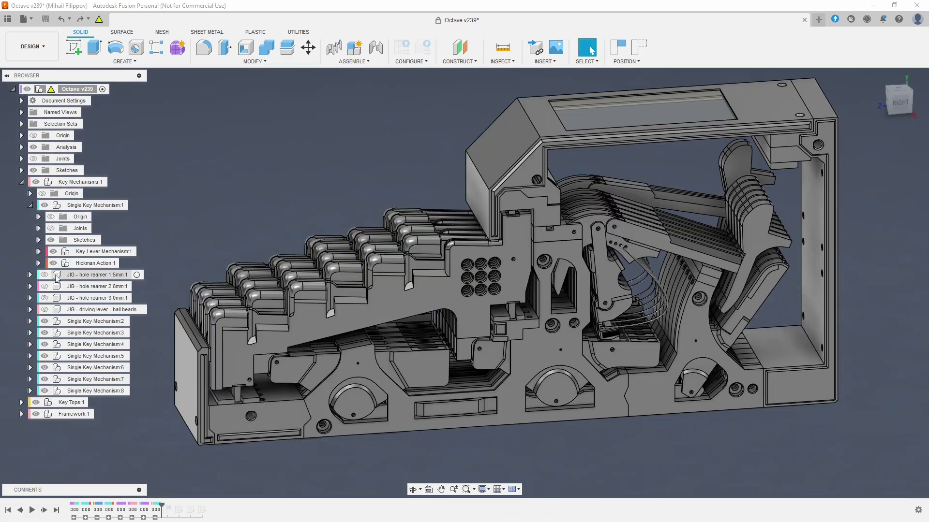
right_click(96, 251)
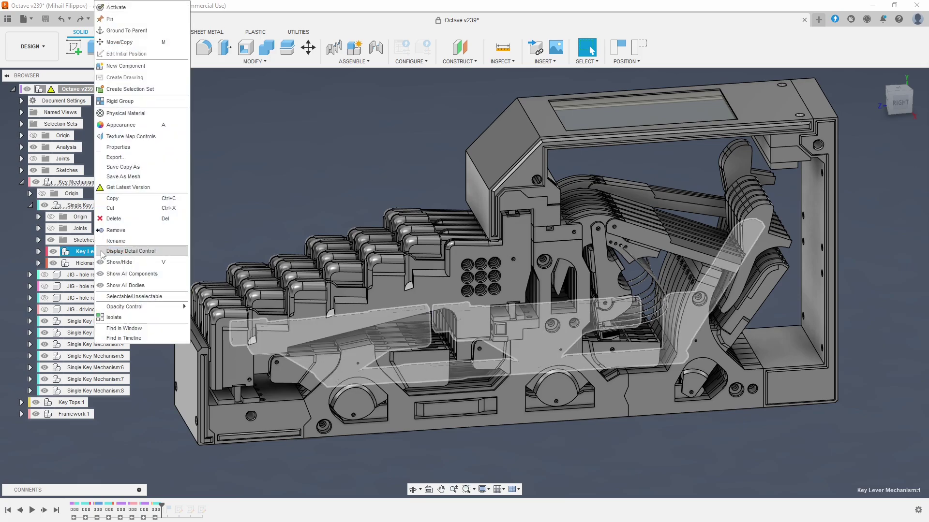
left_click(114, 318)
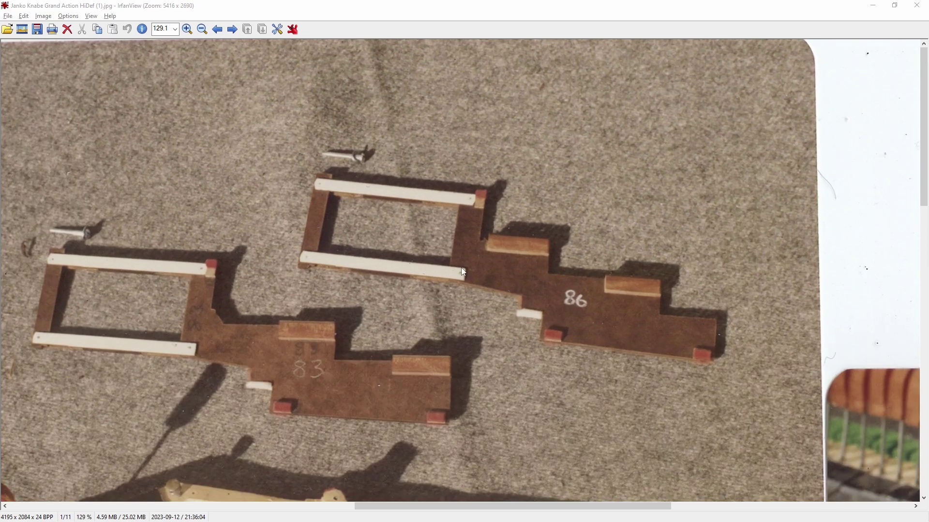
Step: In the IrfanView photo of the Janko Knabe action, outline key 86's linkage frame and mark its two wooden top blocks with arrows and underlines
scroll(373, 79, "up", 1, "ctrl")
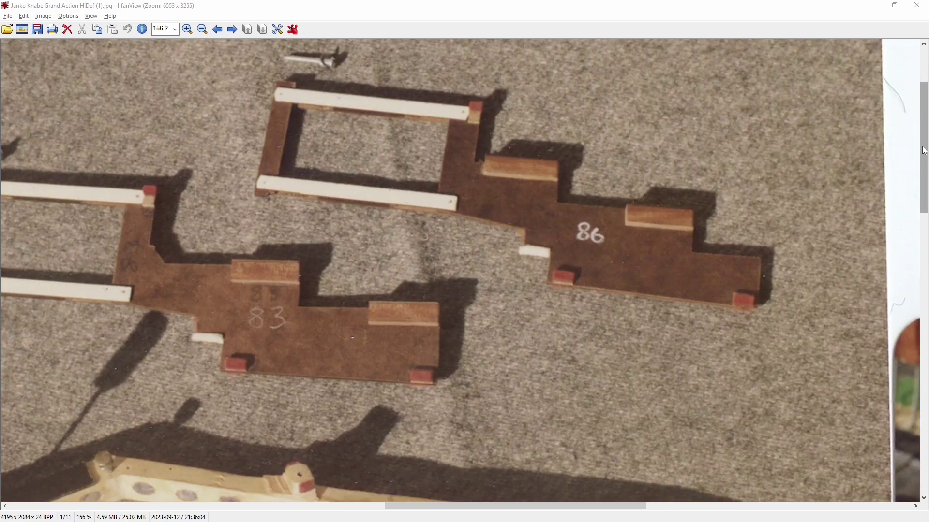
mouse_move(284, 95)
left_mouse_down()
mouse_move(265, 179)
mouse_move(404, 200)
mouse_move(455, 169)
mouse_move(433, 109)
mouse_move(285, 95)
left_mouse_up()
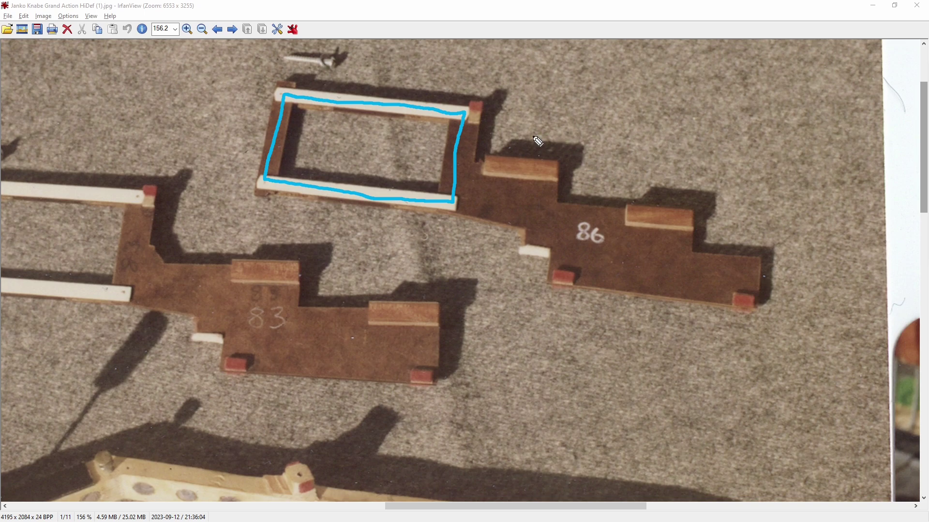
mouse_move(532, 131)
left_mouse_down()
mouse_move(526, 170)
mouse_move(516, 156)
mouse_move(521, 170)
mouse_move(539, 157)
left_mouse_up()
left_click_drag(660, 183, 656, 220)
left_click_drag(656, 220, 670, 208)
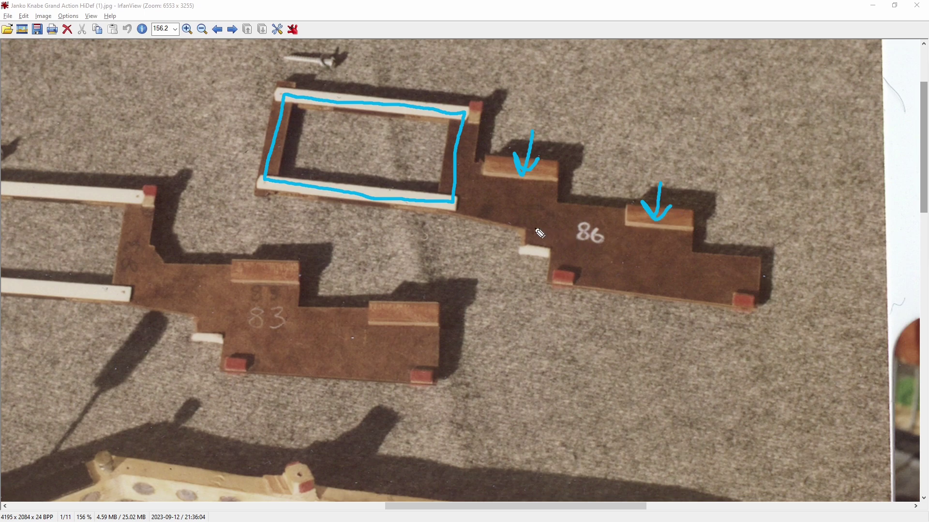
left_click_drag(520, 193, 534, 196)
left_click_drag(653, 236, 683, 237)
Step: Sketch a lever on a fulcrum in its rest and pressed positions with arrows showing the key movement, and clear the annotations
mouse_move(440, 409)
left_mouse_down()
mouse_move(452, 379)
mouse_move(473, 408)
left_mouse_up()
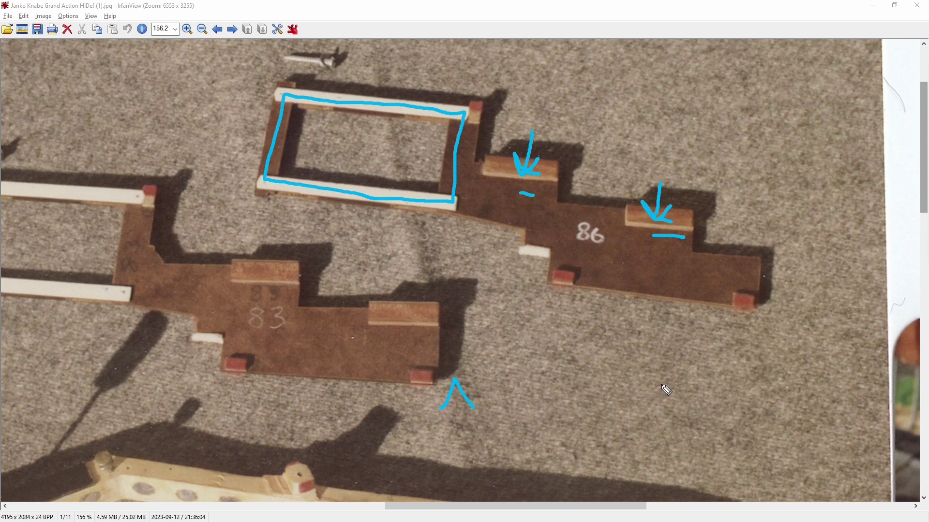
left_click_drag(660, 384, 239, 371)
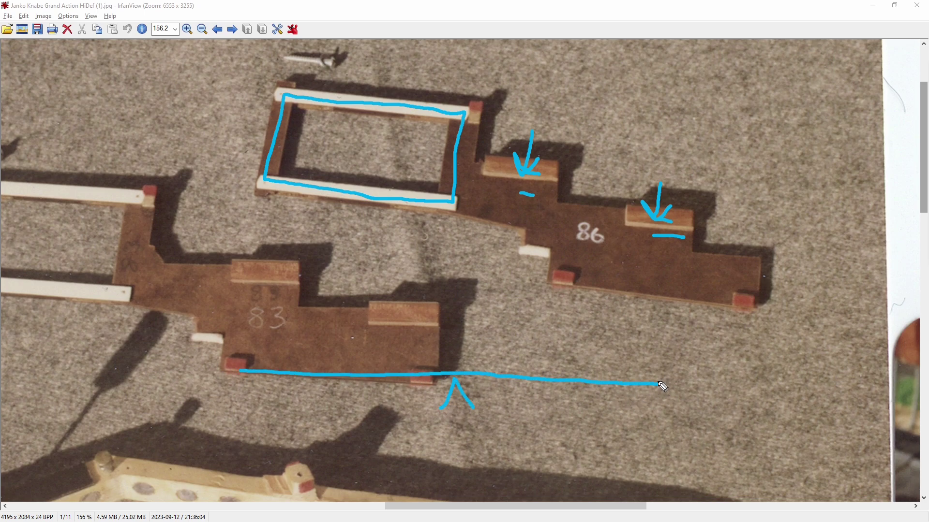
mouse_move(660, 383)
left_mouse_down()
mouse_move(657, 363)
mouse_move(547, 359)
mouse_move(546, 380)
left_mouse_up()
left_click_drag(656, 334, 657, 355)
mouse_move(261, 340)
left_mouse_down()
mouse_move(624, 402)
mouse_move(663, 406)
mouse_move(664, 399)
mouse_move(561, 393)
left_mouse_up()
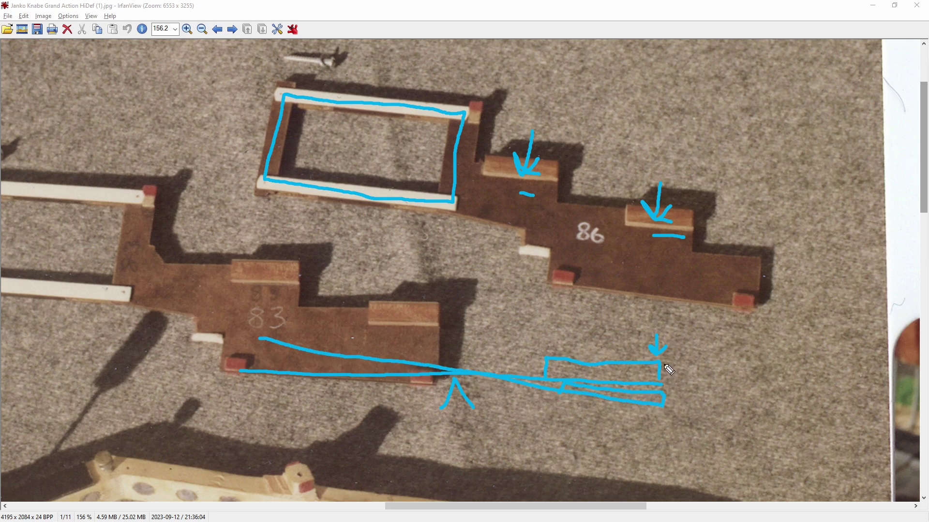
mouse_move(665, 363)
left_mouse_down()
mouse_move(677, 390)
mouse_move(664, 398)
left_mouse_up()
left_click_drag(550, 337, 551, 376)
key("Escape")
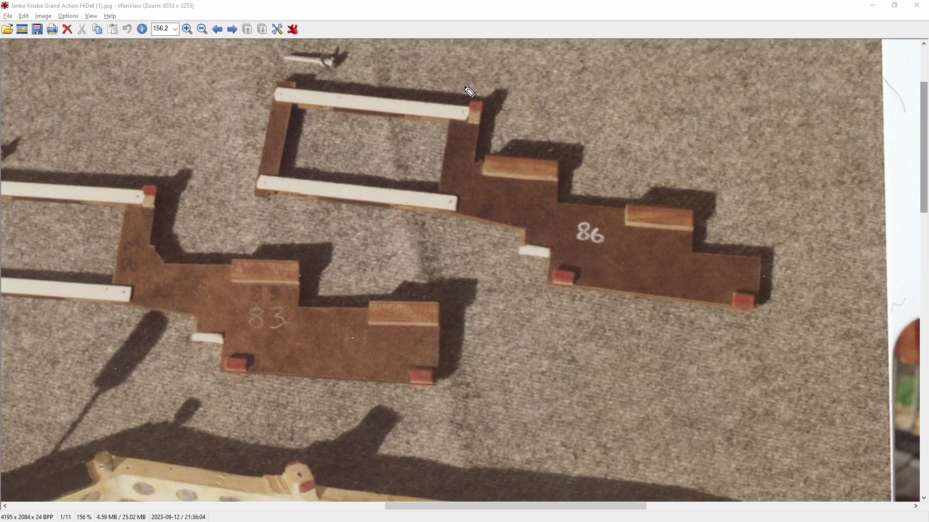
Step: Circle the rectangular linkage frame of key 86 in the photo and cross it out with two diagonal strokes
mouse_move(465, 87)
left_mouse_down()
mouse_move(316, 59)
mouse_move(222, 111)
mouse_move(231, 200)
mouse_move(410, 246)
mouse_move(507, 208)
mouse_move(501, 108)
mouse_move(459, 83)
left_mouse_up()
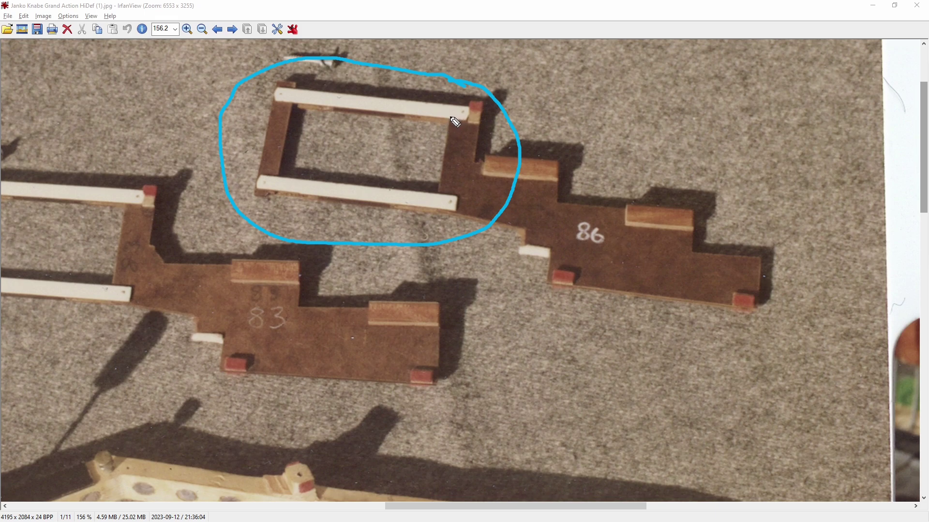
left_click_drag(454, 118, 282, 180)
left_click_drag(282, 92, 441, 194)
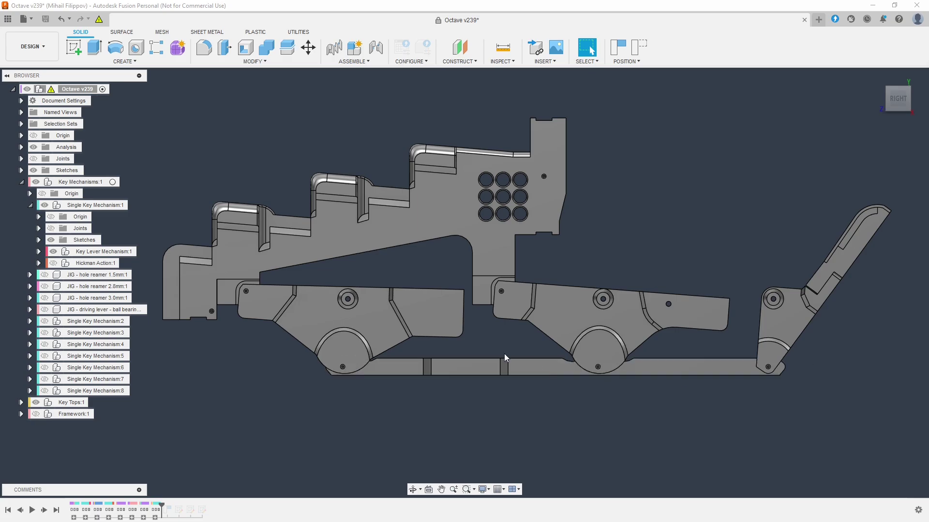
Step: Back in Fusion, highlight the front and middle rotors and point out where the key lever meets each of them
left_click(438, 302)
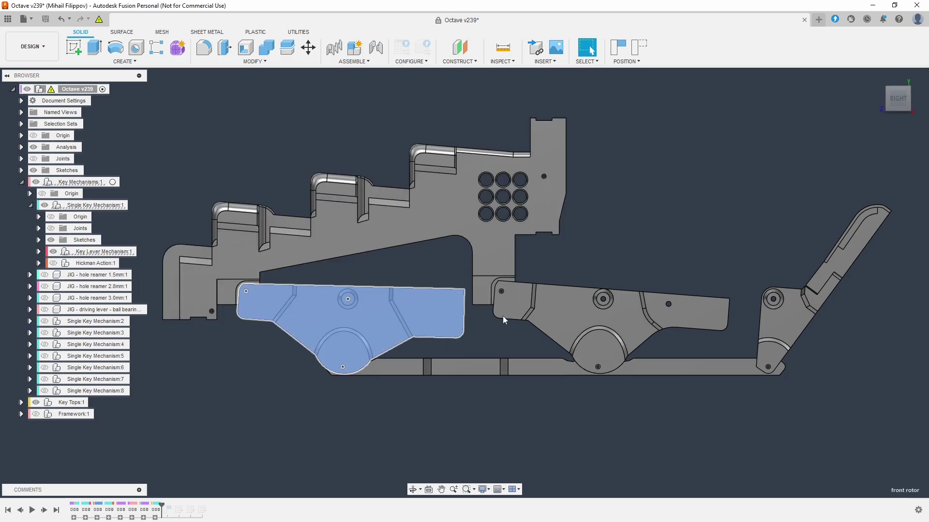
left_click(615, 311, "ctrl")
left_click(654, 211)
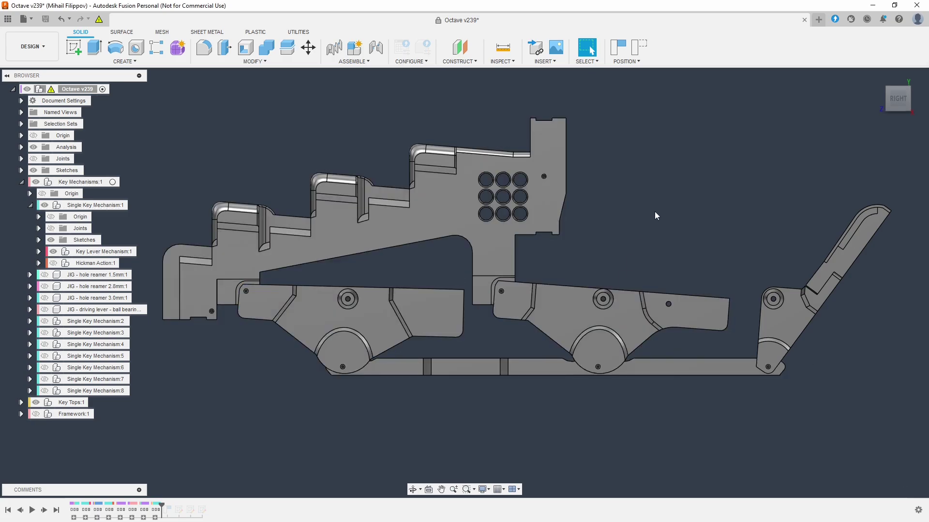
left_click(487, 281)
left_click(230, 294)
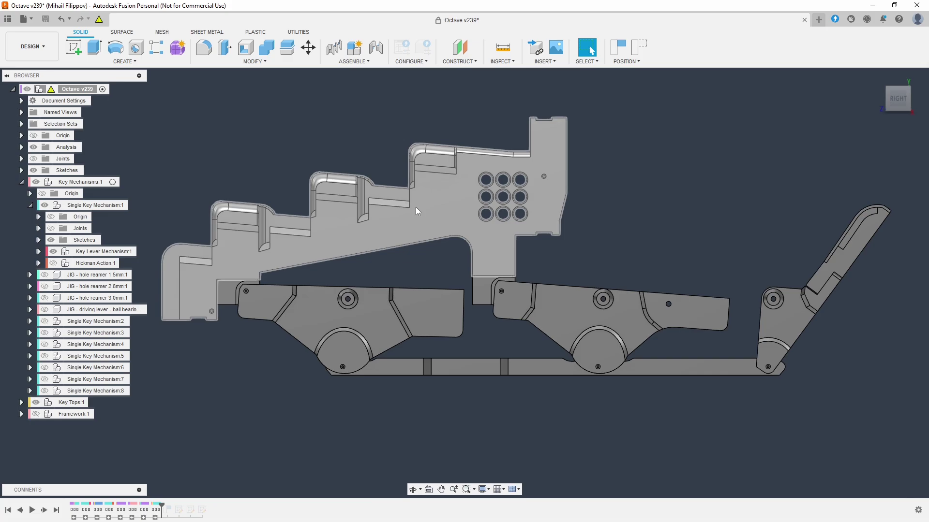
Step: Push the key lever down to demonstrate its travel, and highlight the lower beam that links the rotors
mouse_move(415, 207)
left_mouse_down()
mouse_move(411, 275)
mouse_move(414, 226)
left_mouse_up()
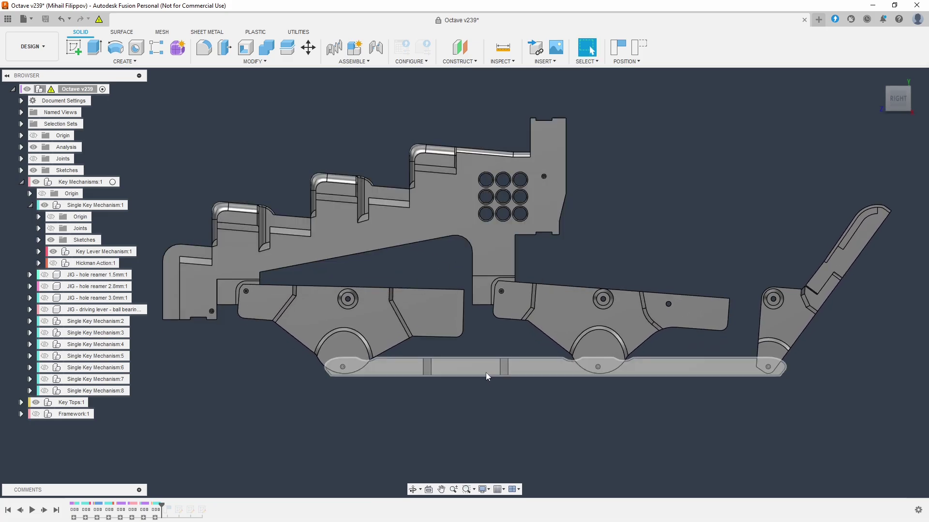
left_click(545, 369)
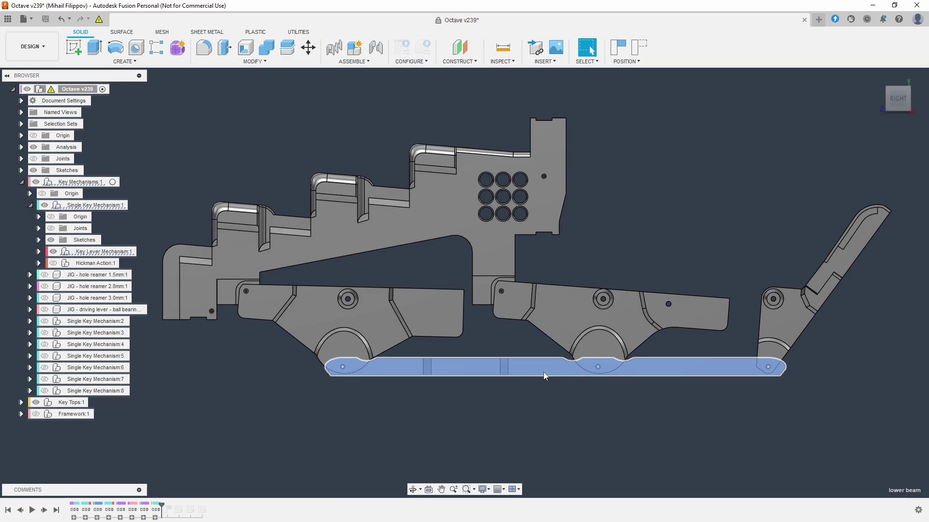
left_click(480, 417)
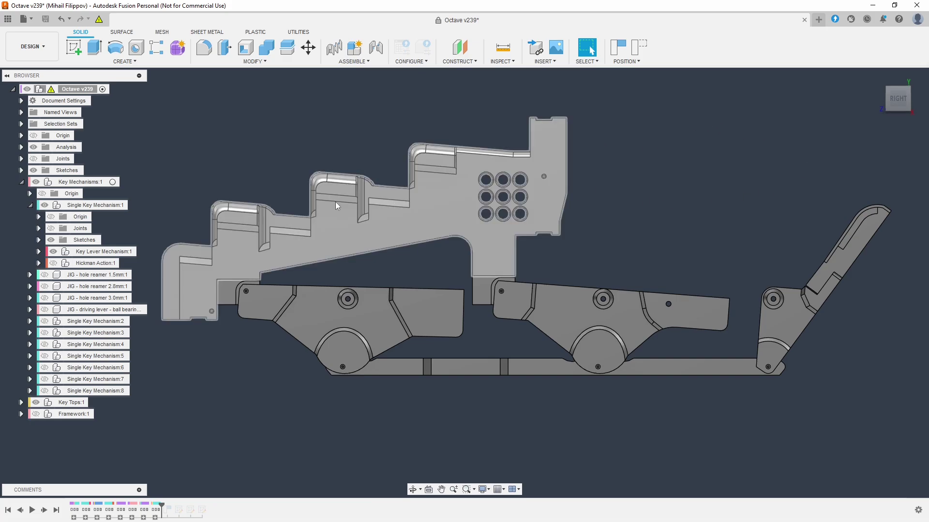
Step: Show the Hickman Action component and examine how it sits between the key lever, middle rotor and hammer
left_click(56, 264)
left_click(53, 263)
left_click(625, 264)
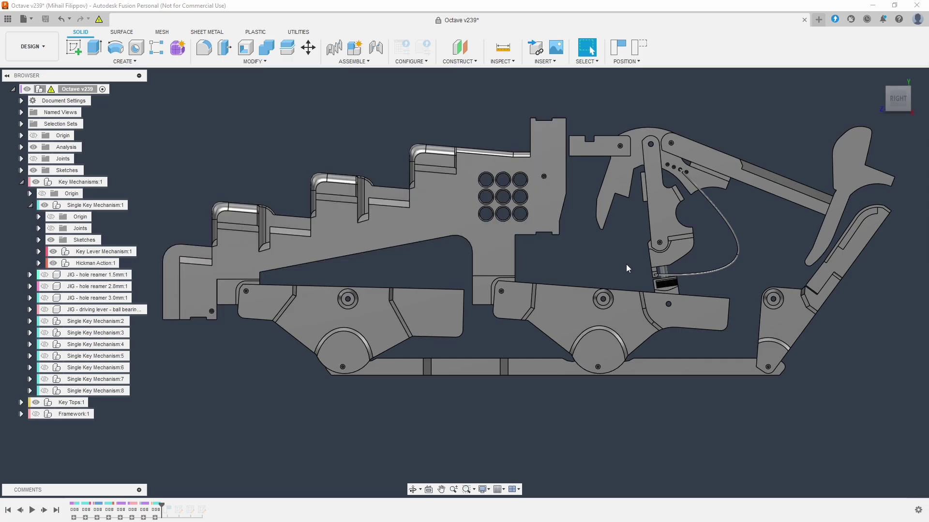
scroll(672, 166, "up", 2)
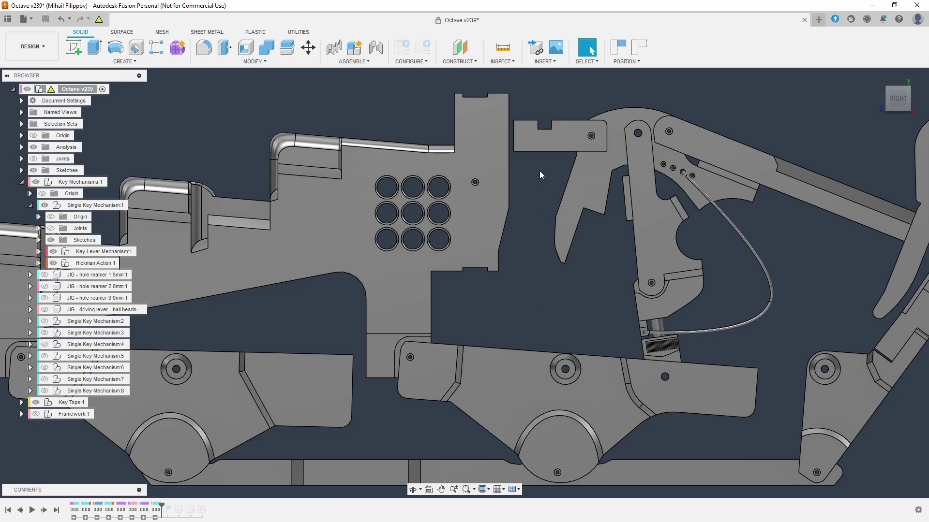
scroll(595, 305, "down", 4)
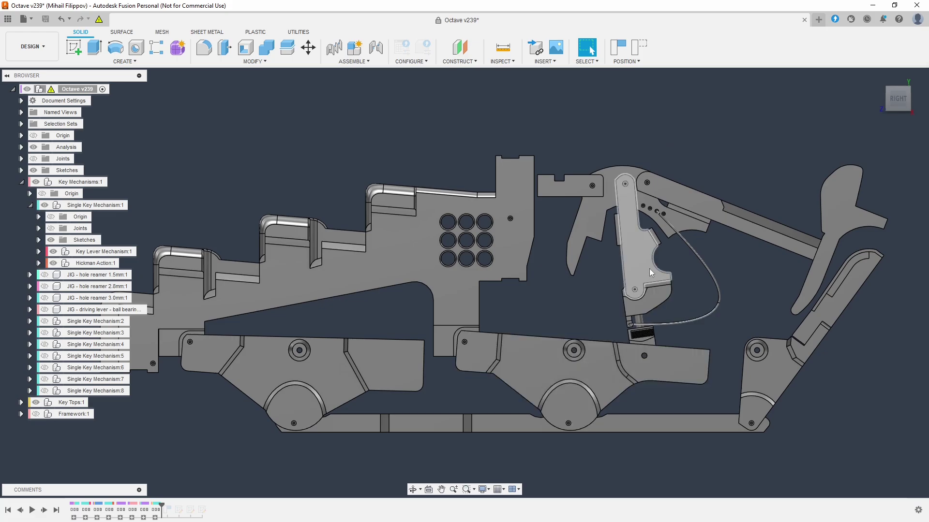
Step: Highlight the middle rotor, the back rotor and the angled body attached to the back rotor, and clear the selection
left_click(649, 353)
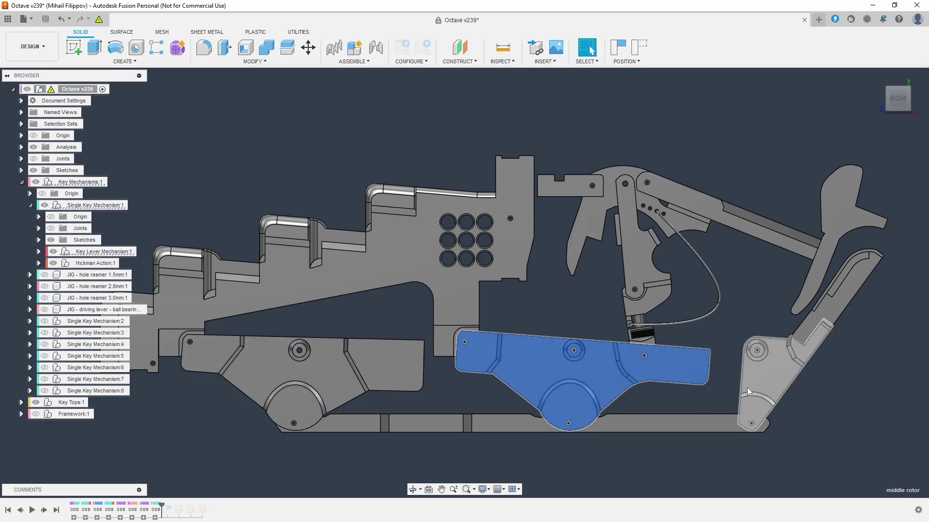
left_click(841, 399)
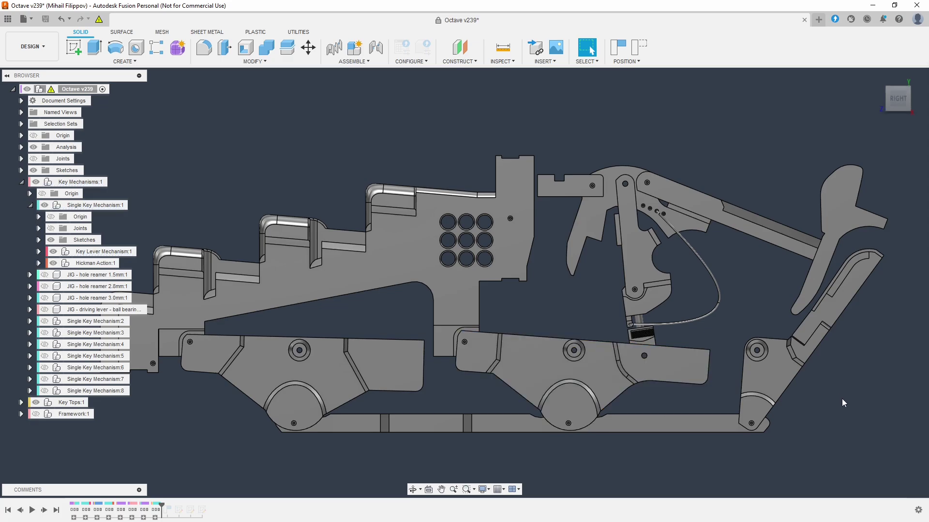
left_click(779, 362)
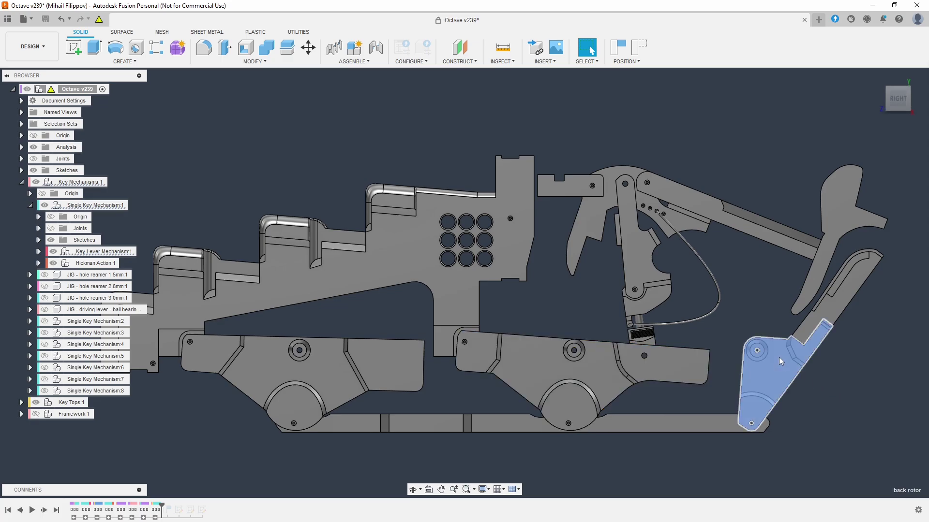
left_click(845, 301)
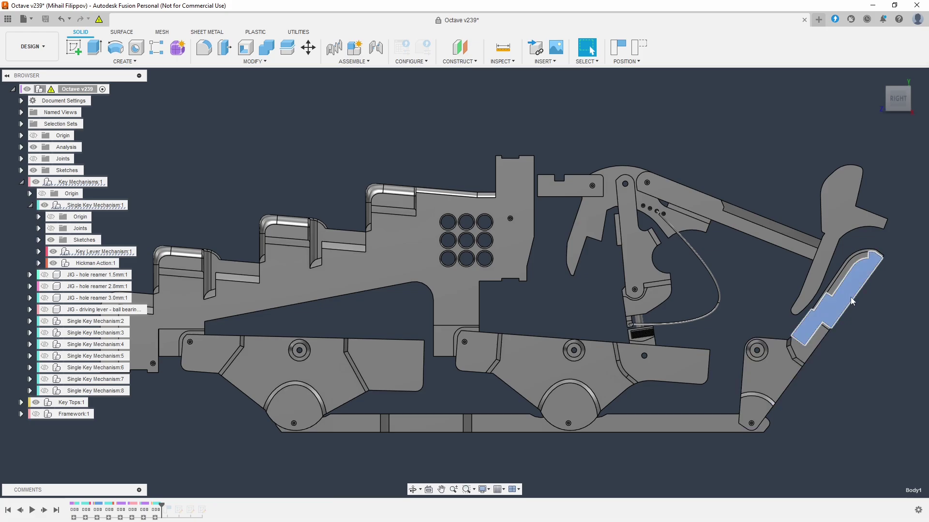
left_click(762, 310)
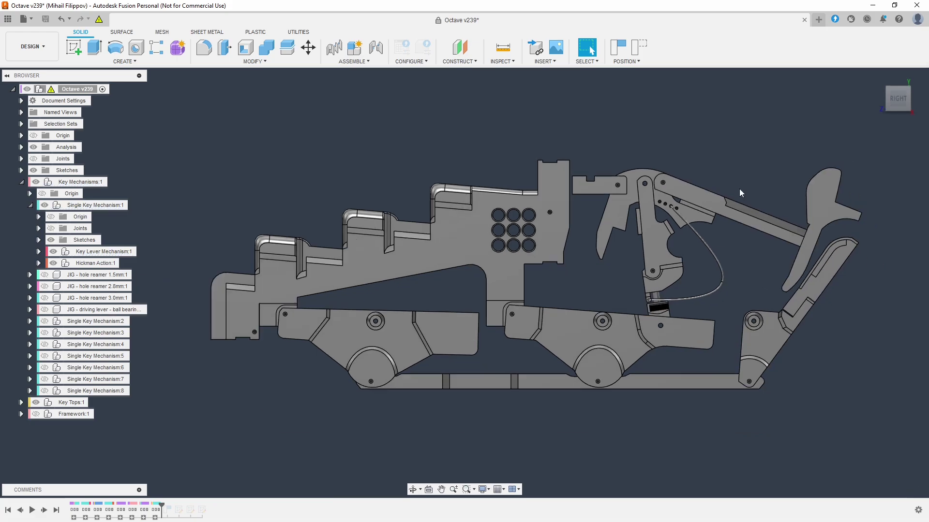
Step: Examine the slots in the upper edges of the middle and front rotors up close, highlighting each rotor
scroll(561, 345, "up", 2)
middle_click_drag(561, 345, 779, 303, "shift")
scroll(720, 306, "up", 5)
left_click(723, 303)
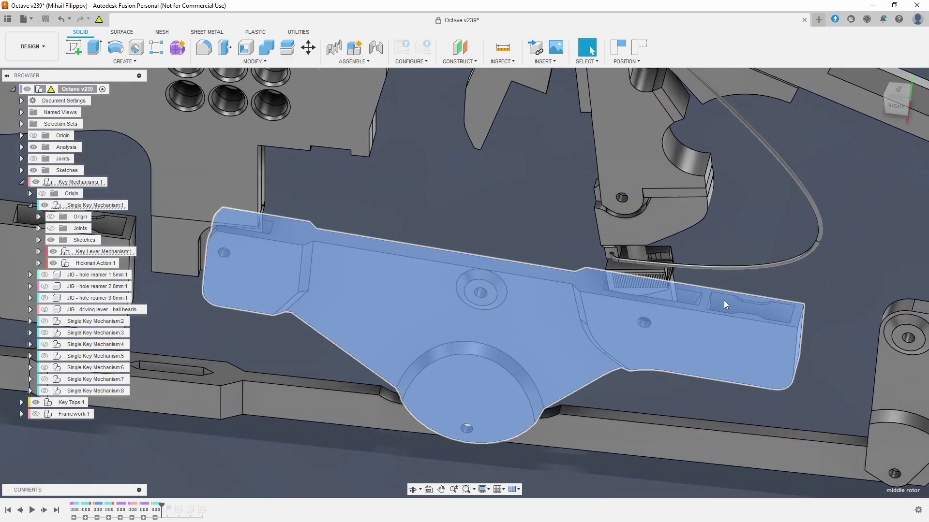
scroll(735, 300, "down", 5)
scroll(431, 275, "up", 3)
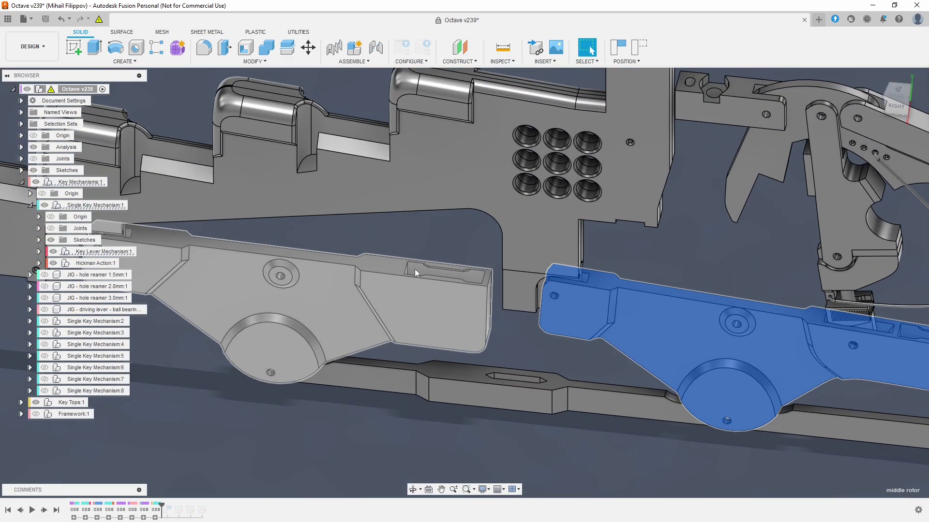
left_click(416, 273)
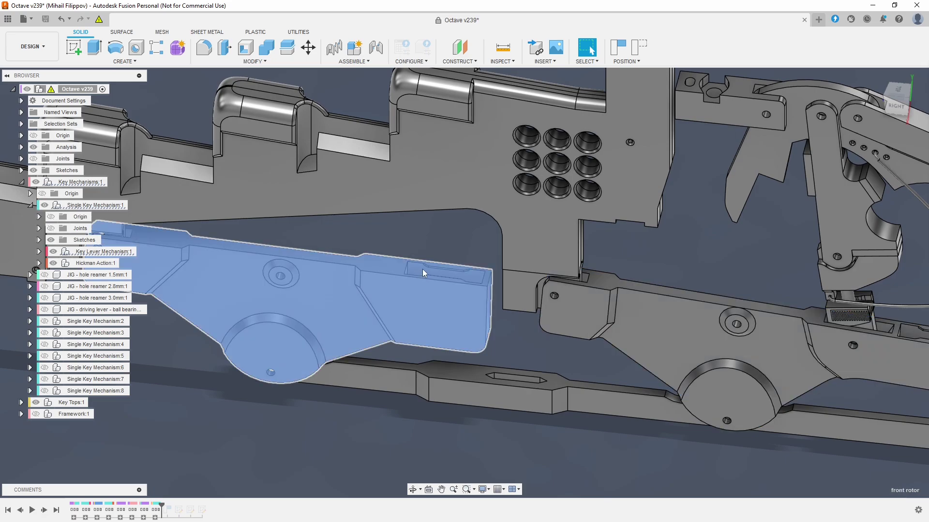
scroll(431, 271, "down", 5)
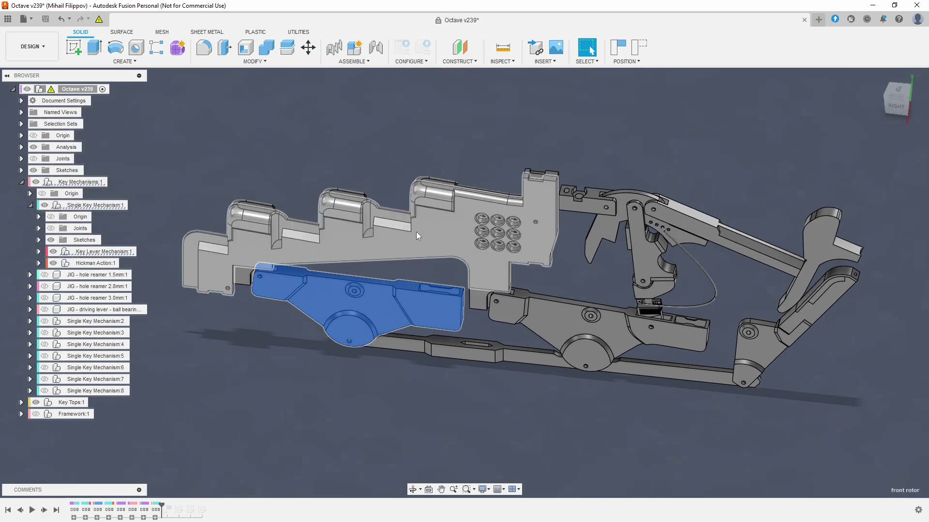
left_click(431, 108)
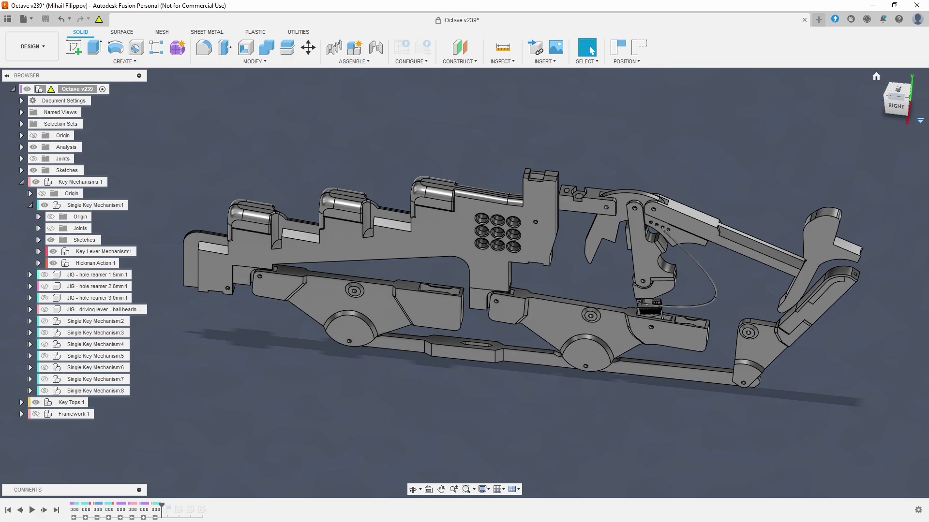
Step: Isolate the Hickman Action component and view it from the right side
left_click(896, 102)
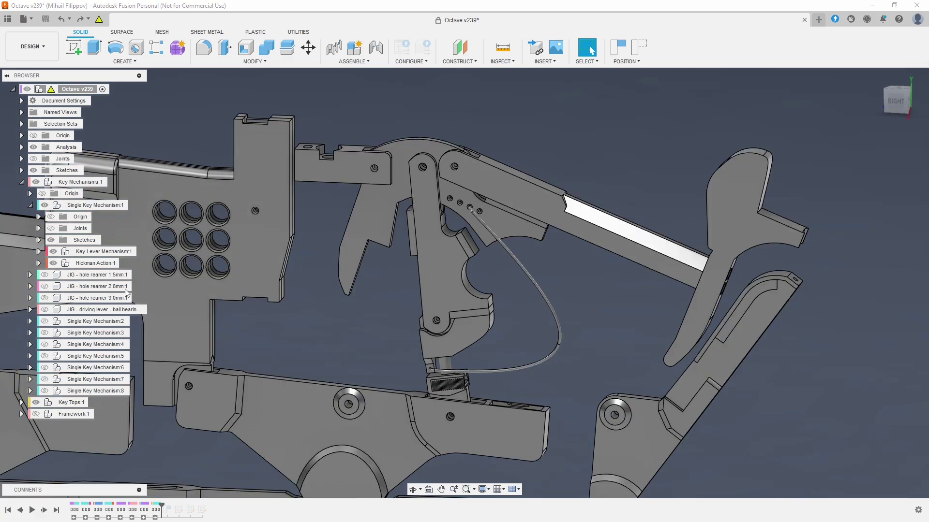
right_click(83, 265)
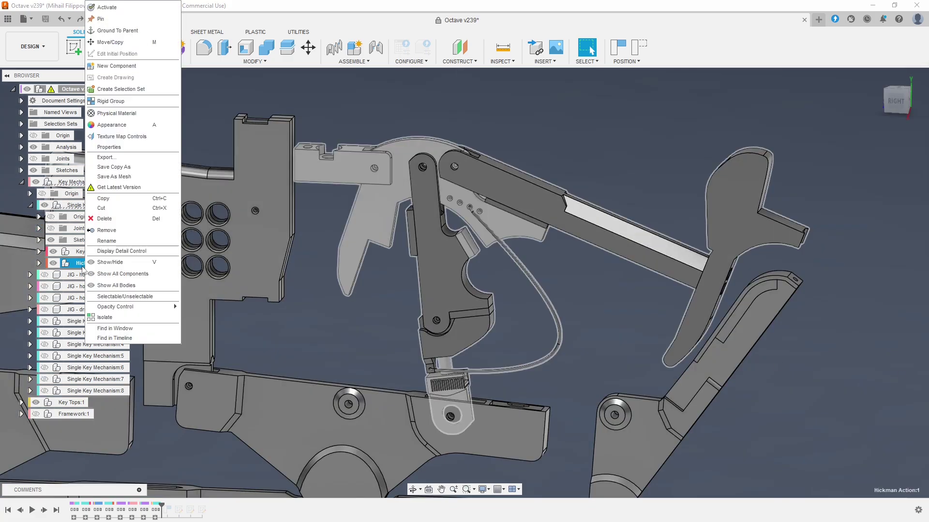
left_click(105, 317)
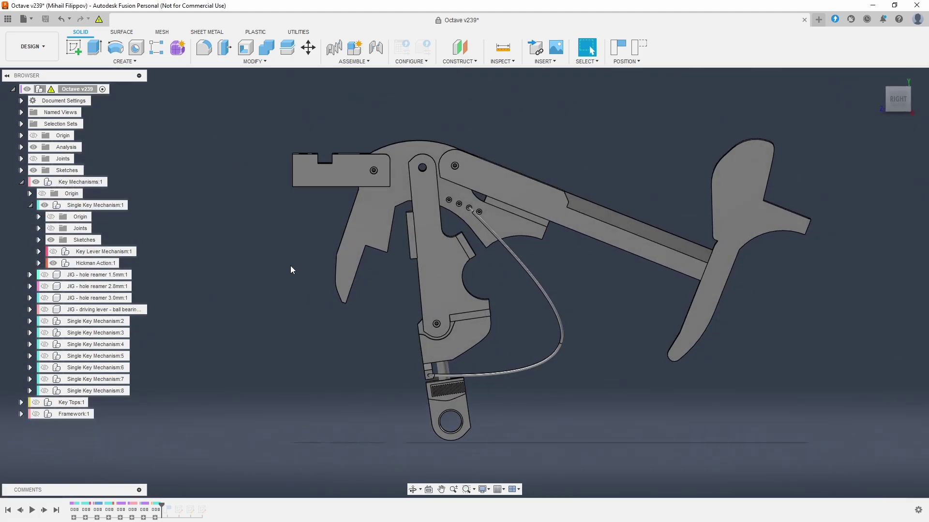
scroll(296, 309, "down", 1)
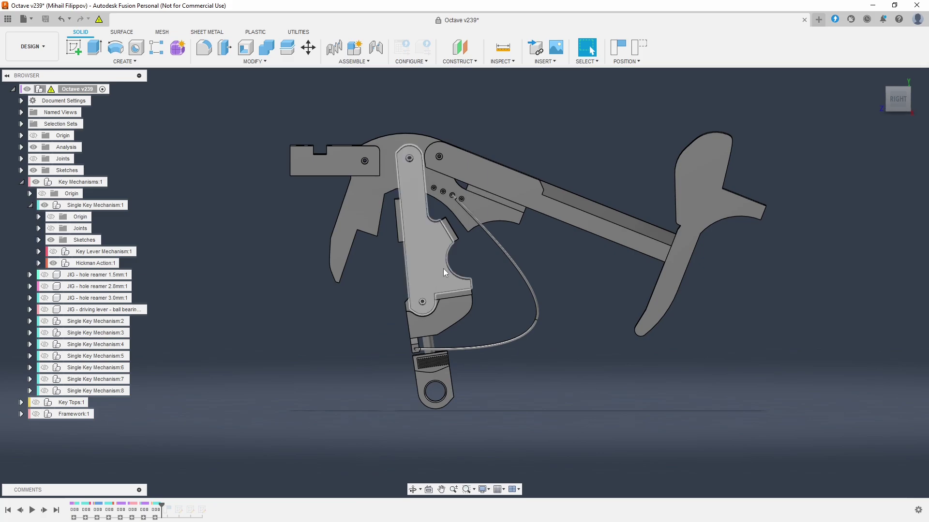
Step: Highlight the upper and lower bodies of the jack in the isolated Hickman action, and clear the selection
left_click(426, 259)
left_click(443, 319)
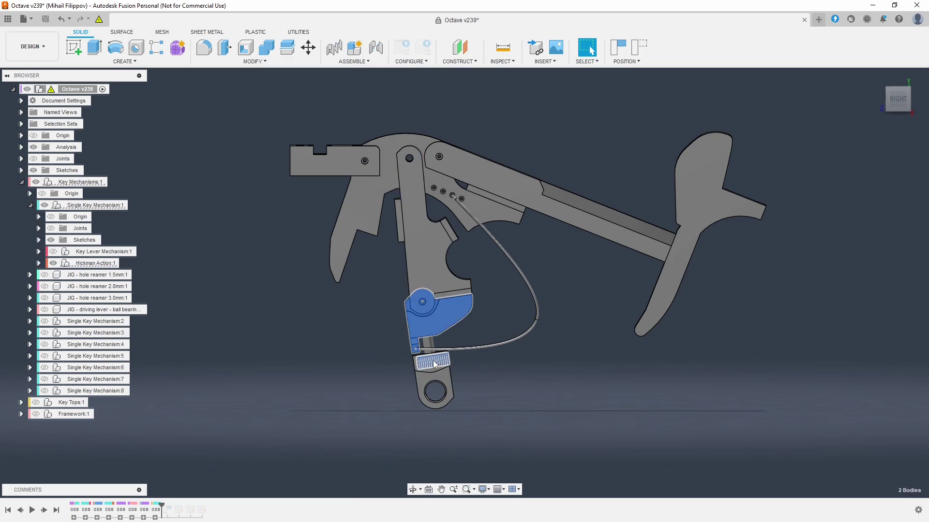
left_click(302, 381)
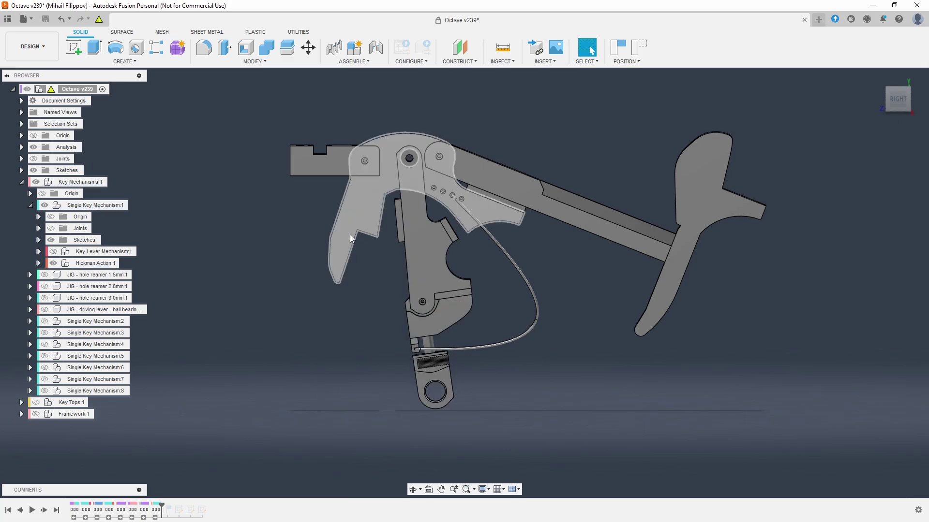
Step: Highlight the driving lever, the hammer shank and the hammer of the Hickman action, and clear the selection
left_click(352, 208)
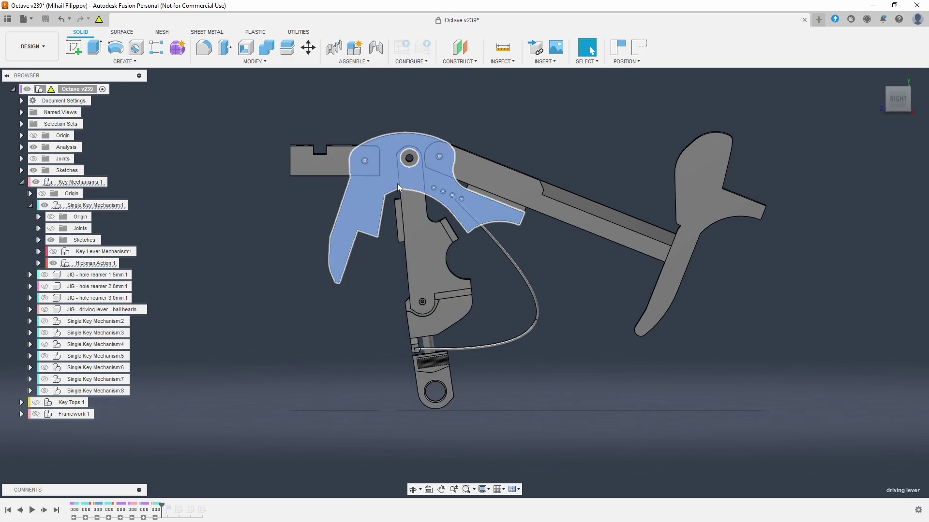
left_click(521, 195)
left_click(712, 185, "ctrl")
left_click(610, 137)
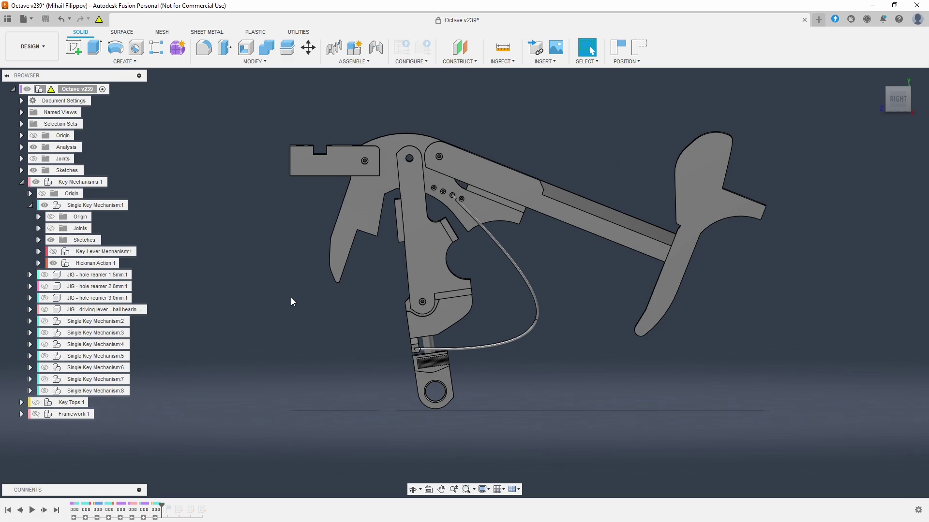
Step: Undo the isolation of the Hickman action, highlight the pad body on the arm behind the hammer's tail, and clear the selection
key("ctrl+z")
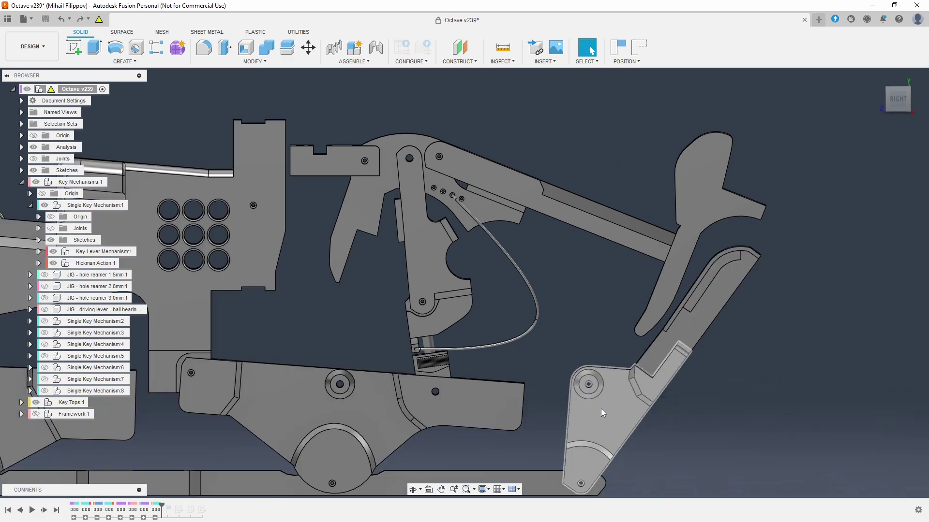
left_click(704, 321)
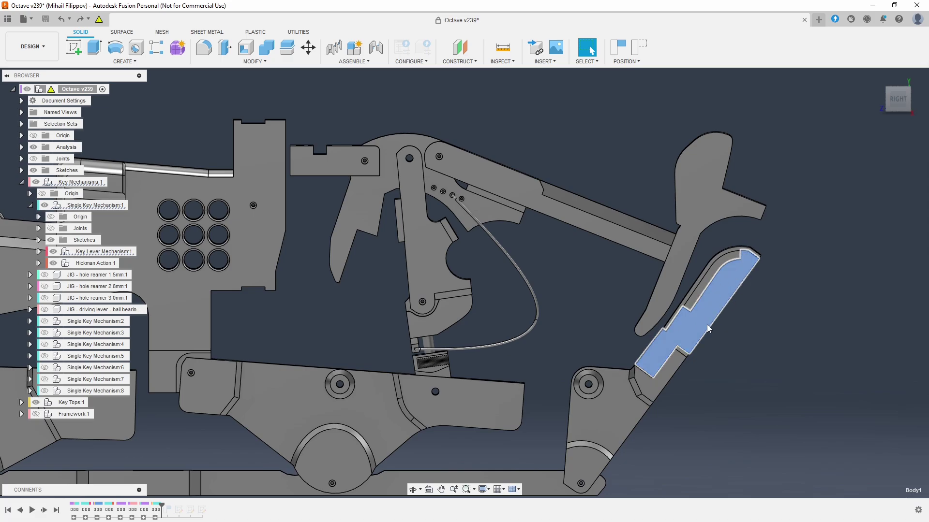
left_click(706, 325)
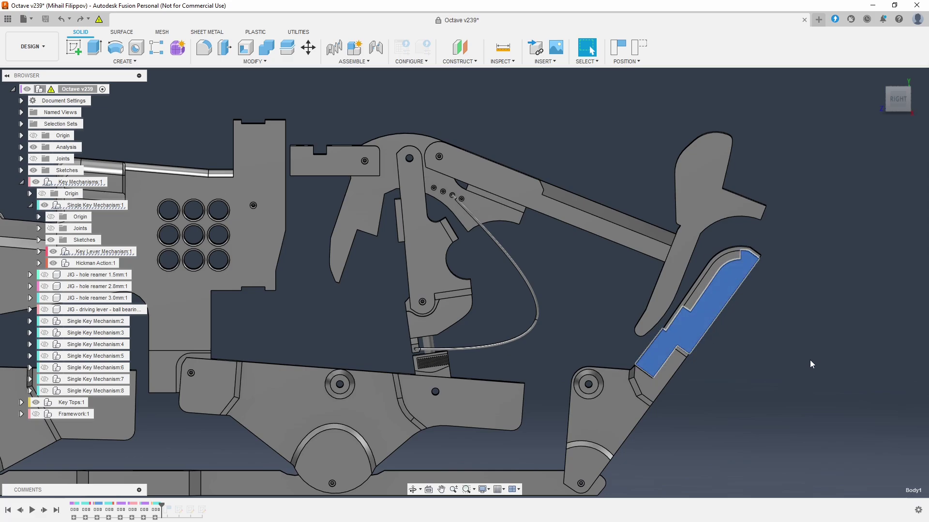
left_click(793, 393)
Step: Highlight the flange that carries the driving lever and examine its holes and slot up close from an angled view
scroll(796, 397, "down", 2)
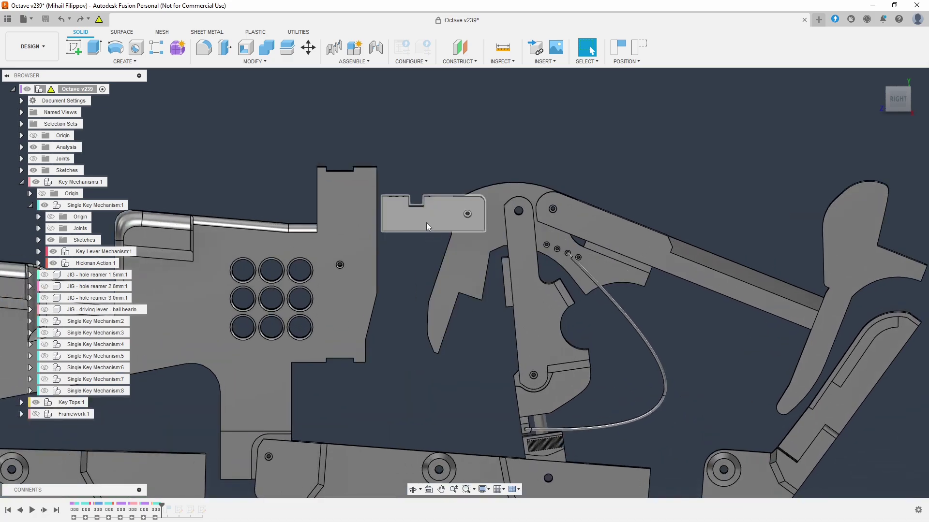
left_click(428, 222)
middle_click_drag(428, 223, 441, 253, "shift")
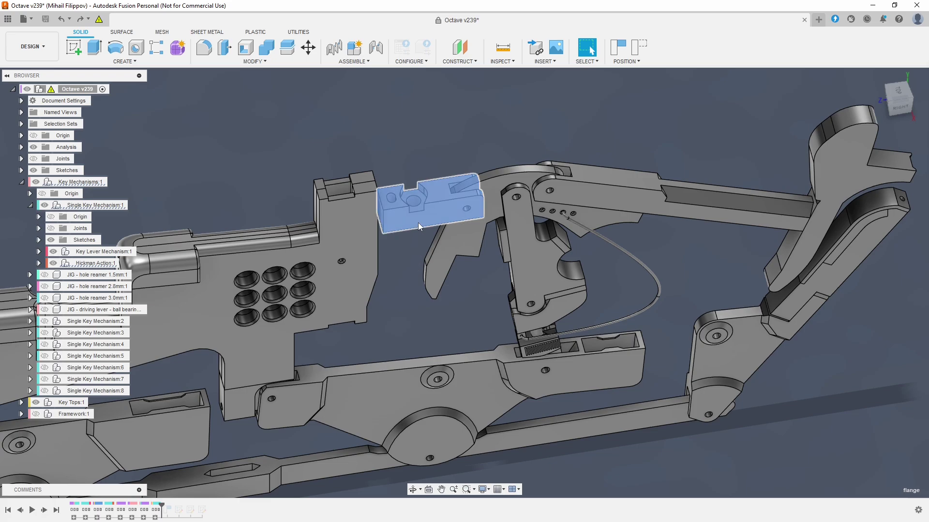
scroll(418, 223, "up", 3)
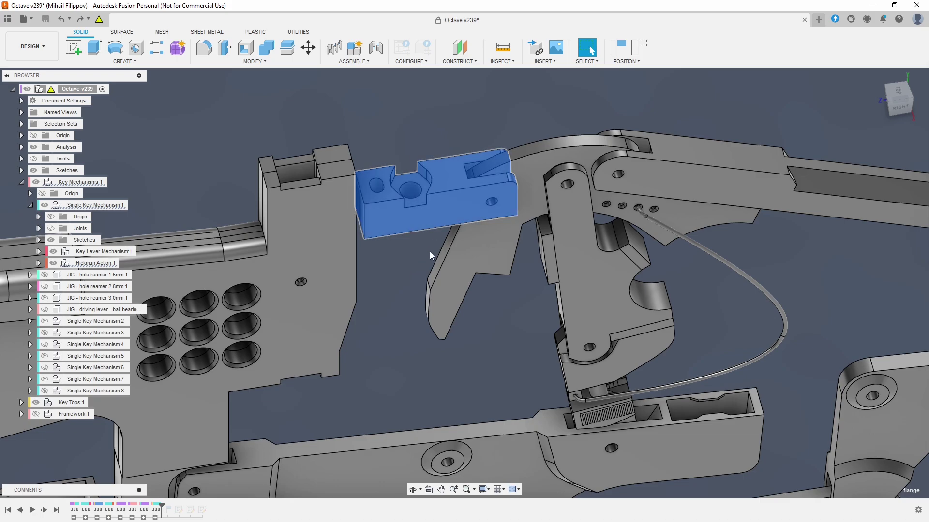
scroll(430, 255, "down", 3)
middle_click_drag(430, 256, 614, 175, "shift")
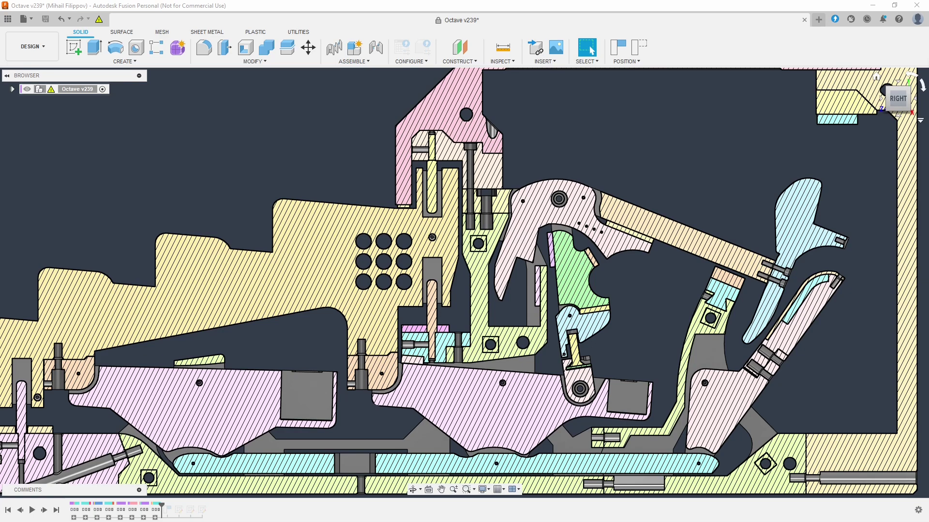
Step: Mark the hammer shank's rest, the jack's line of force and the key lever's stop on the section, and clear the marks
mouse_move(740, 237)
left_mouse_down()
mouse_move(695, 253)
mouse_move(702, 285)
mouse_move(738, 289)
mouse_move(756, 271)
mouse_move(739, 239)
left_mouse_up()
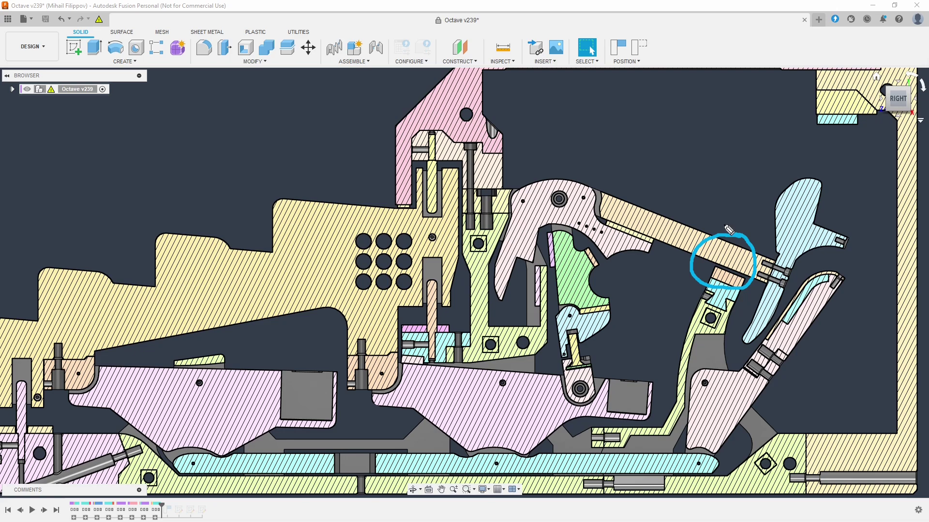
left_click_drag(555, 227, 580, 398)
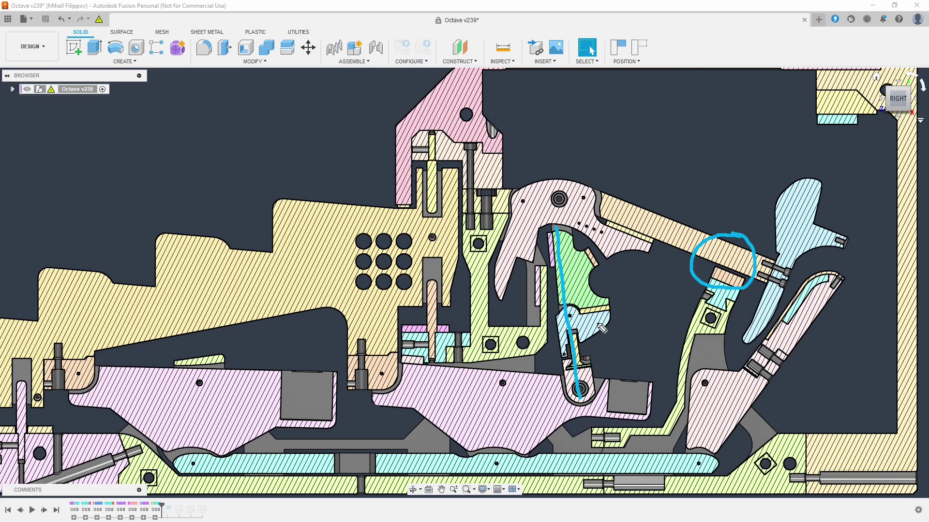
mouse_move(566, 296)
left_mouse_down()
mouse_move(579, 291)
mouse_move(588, 338)
mouse_move(575, 333)
left_mouse_up()
mouse_move(556, 224)
left_mouse_down()
mouse_move(552, 252)
mouse_move(557, 227)
mouse_move(573, 248)
left_mouse_up()
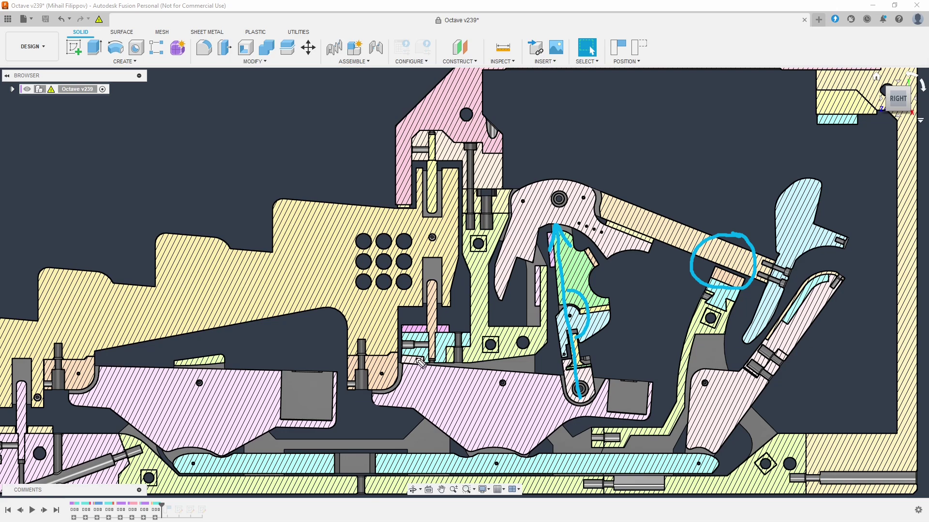
mouse_move(426, 348)
left_mouse_down()
mouse_move(406, 353)
mouse_move(400, 368)
mouse_move(414, 380)
mouse_move(435, 370)
mouse_move(415, 342)
left_mouse_up()
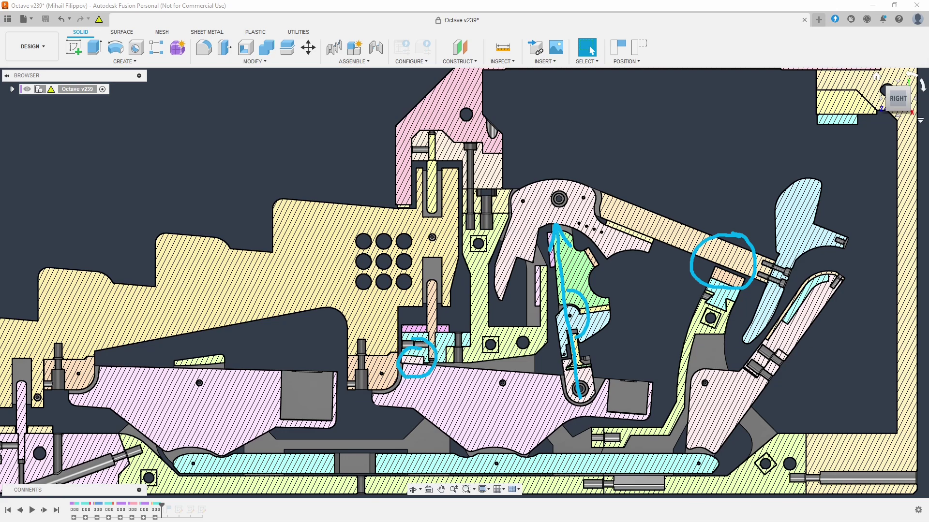
key("Escape")
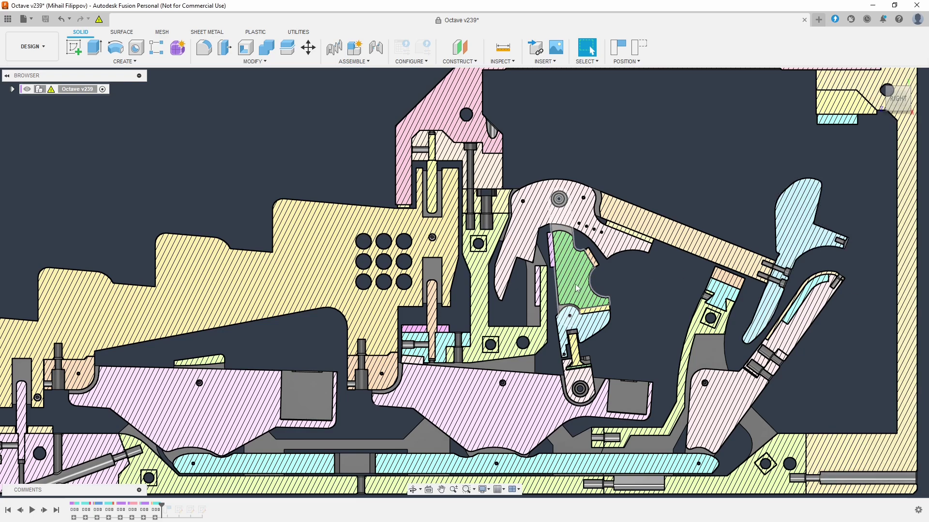
Step: Move the upper jack to raise the hammer, and mark the contact points at the driving lever's arm, the hammer's tip and the shank joint
left_click_drag(575, 288, 571, 271)
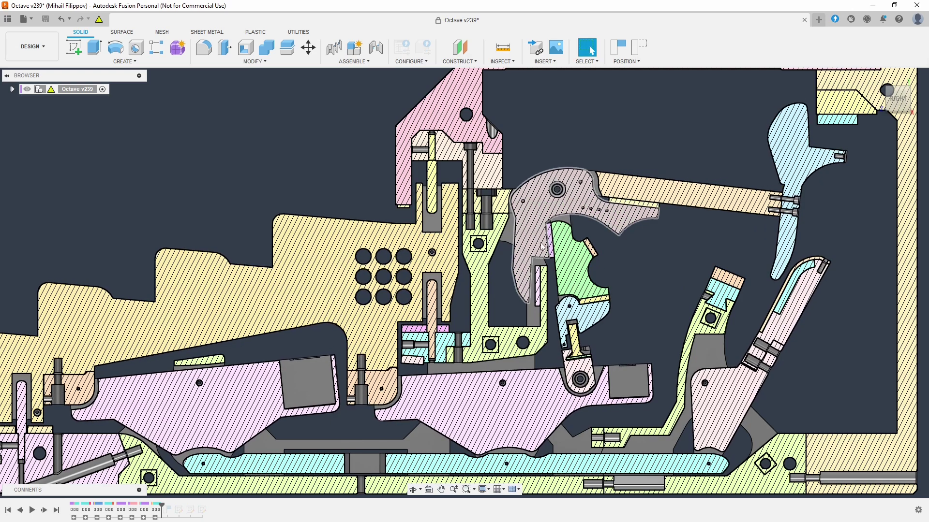
left_click_drag(584, 288, 596, 281)
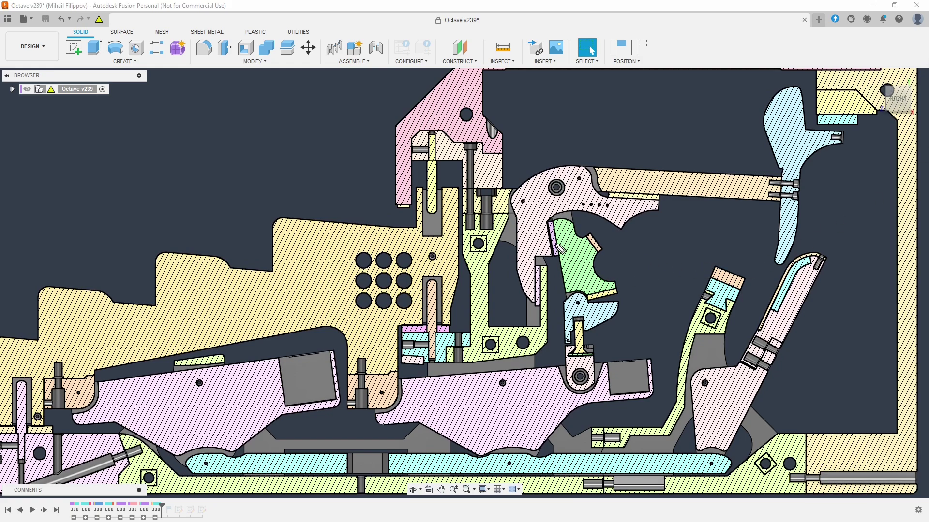
mouse_move(538, 263)
left_mouse_down()
mouse_move(524, 300)
mouse_move(541, 306)
mouse_move(546, 269)
left_mouse_up()
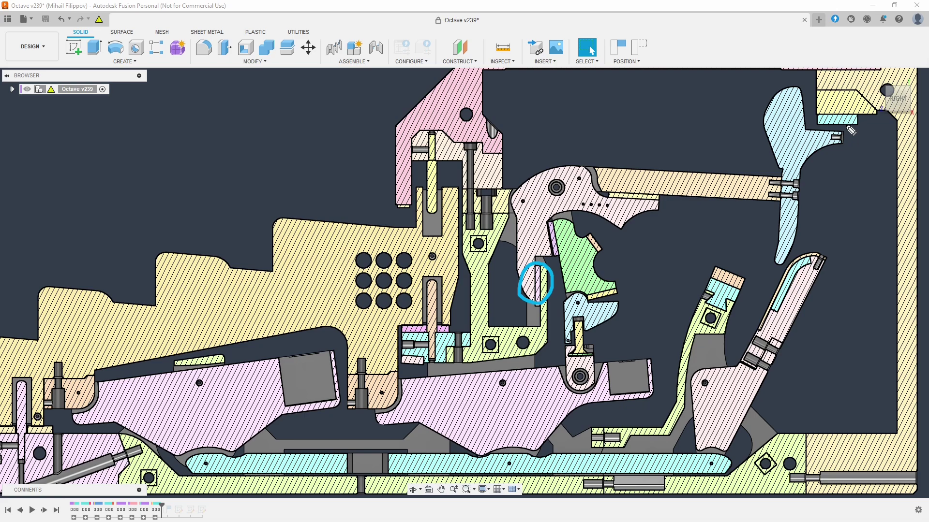
mouse_move(845, 123)
left_mouse_down()
mouse_move(854, 137)
mouse_move(829, 141)
mouse_move(847, 124)
left_mouse_up()
mouse_move(571, 171)
left_mouse_down()
mouse_move(578, 187)
mouse_move(599, 178)
left_mouse_up()
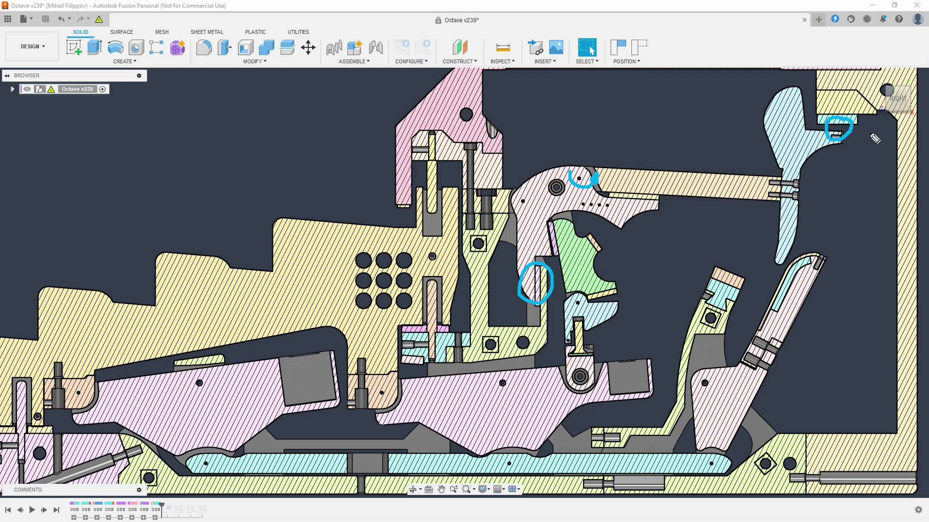
mouse_move(875, 123)
left_mouse_down()
mouse_move(848, 145)
mouse_move(884, 211)
mouse_move(866, 253)
mouse_move(890, 314)
mouse_move(857, 354)
mouse_move(895, 383)
mouse_move(852, 435)
left_mouse_up()
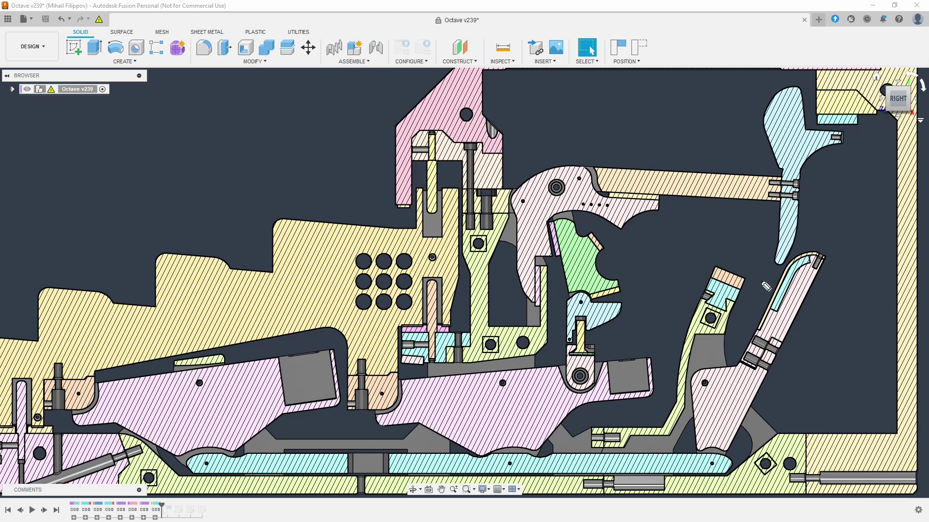
Step: Circle the cushions under the key at both guide pins and the joint between the upper and lower jack
mouse_move(440, 313)
left_mouse_down()
mouse_move(384, 313)
mouse_move(411, 338)
mouse_move(462, 328)
mouse_move(417, 317)
left_mouse_up()
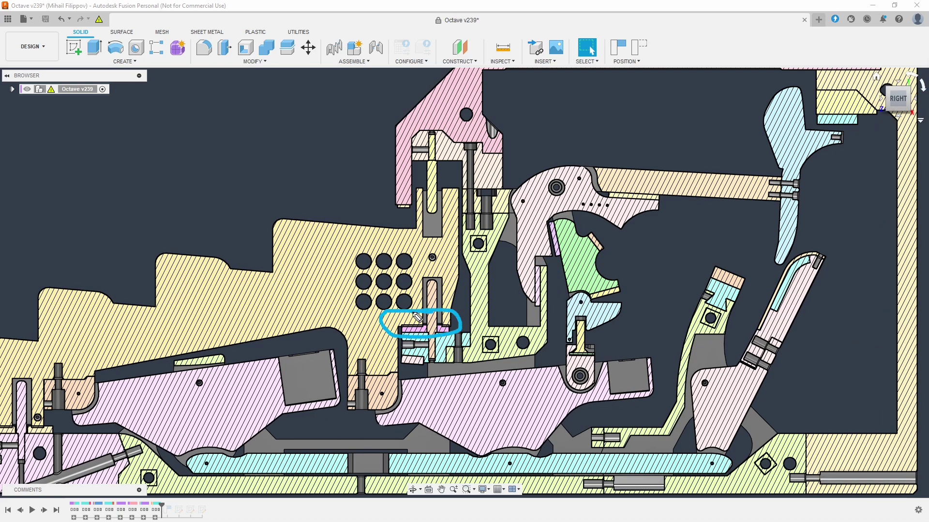
mouse_move(32, 416)
left_mouse_down()
mouse_move(3, 425)
mouse_move(33, 446)
mouse_move(57, 430)
mouse_move(34, 417)
left_mouse_up()
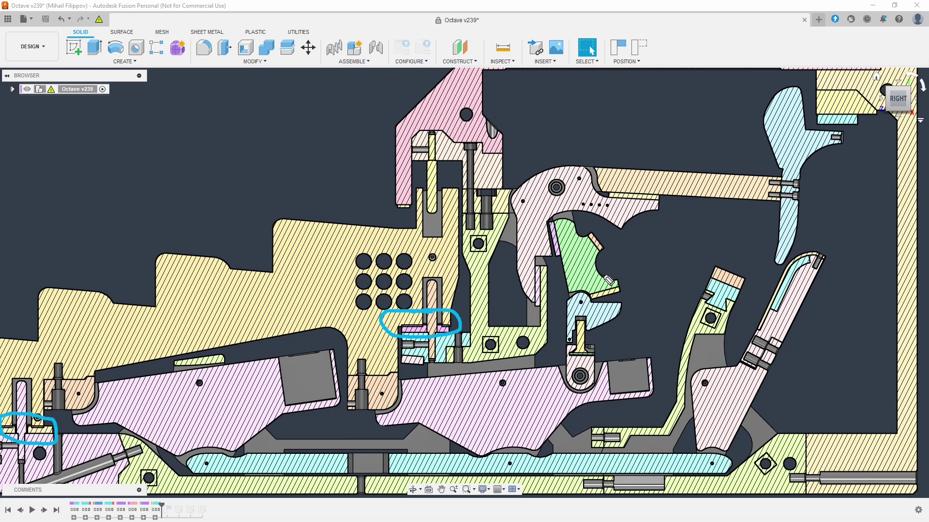
mouse_move(604, 276)
left_mouse_down()
mouse_move(615, 315)
mouse_move(602, 281)
left_mouse_up()
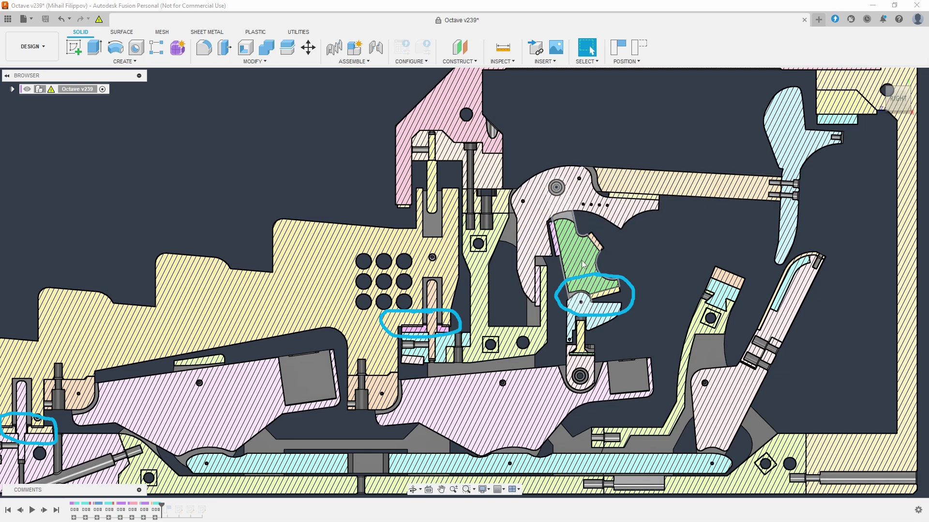
Step: Move the upper jack through its escape and return positions to demonstrate how it resets under the driving lever
left_click_drag(583, 264, 600, 263)
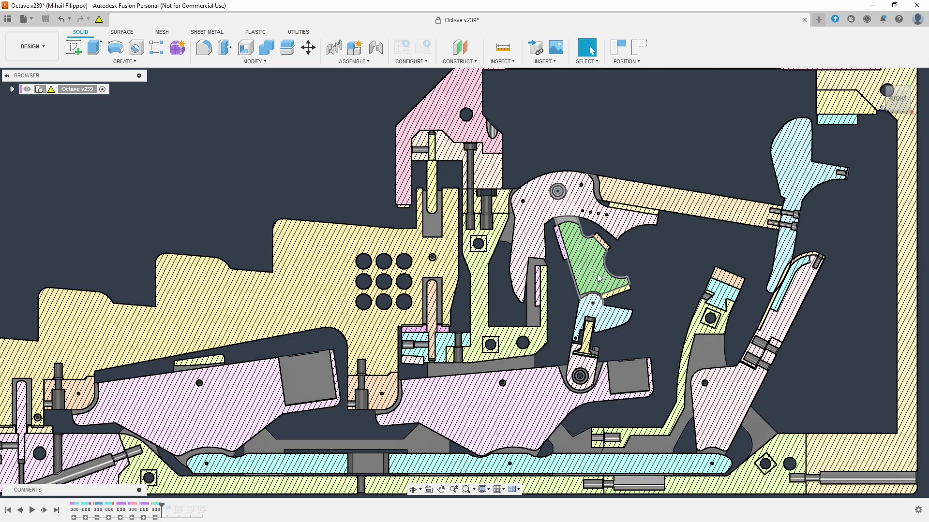
left_click_drag(600, 277, 586, 277)
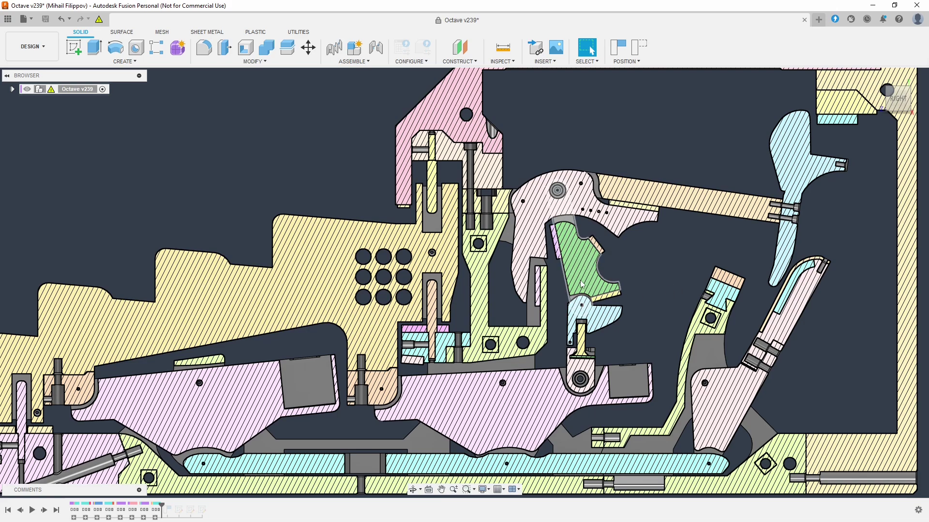
mouse_move(582, 286)
left_mouse_down()
mouse_move(576, 266)
mouse_move(578, 298)
mouse_move(582, 275)
left_mouse_up()
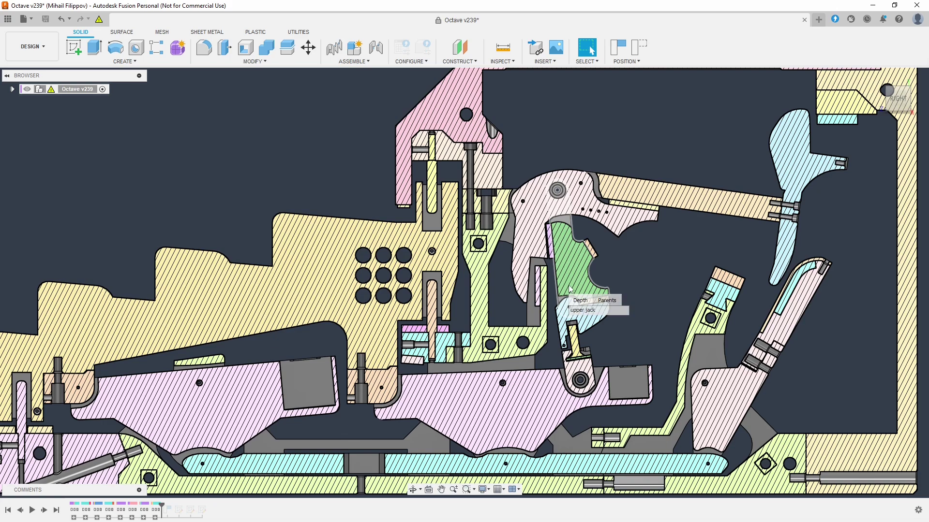
left_click_drag(569, 290, 573, 287)
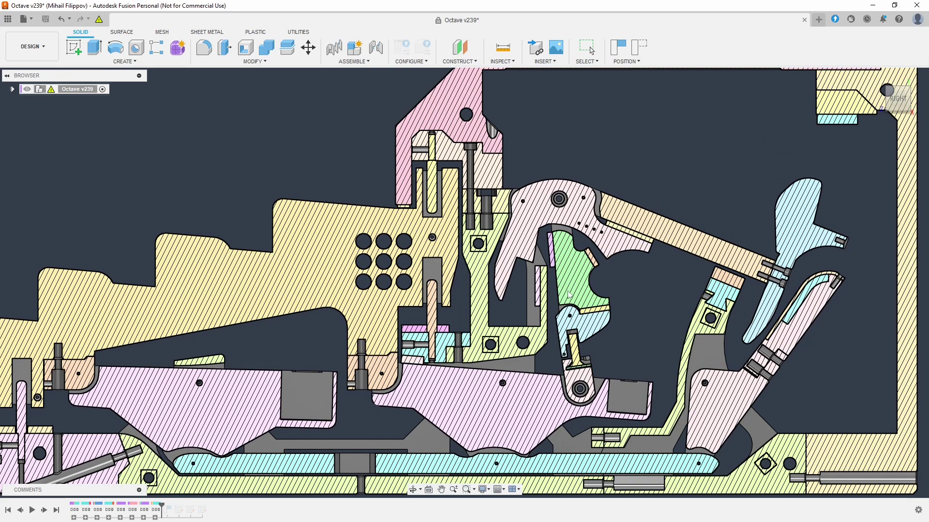